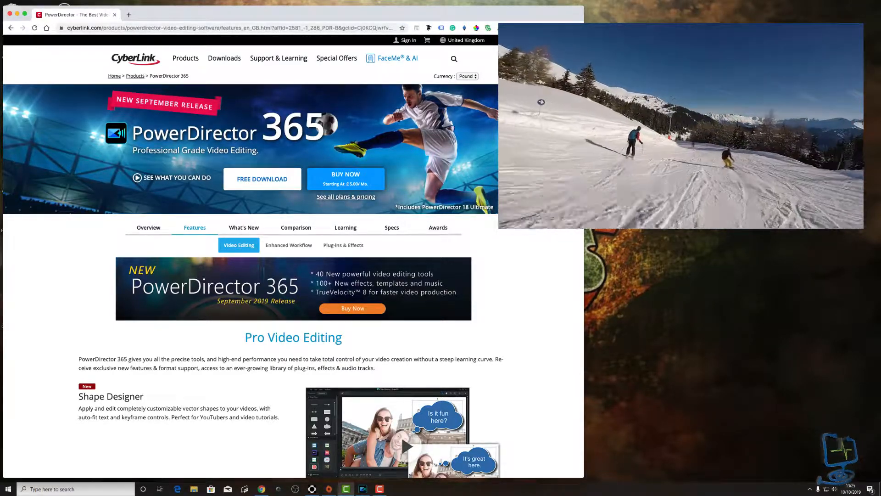
# - Bring PowerDirector to the front and switch from Edit to the Capture workspace
pyautogui.click(362, 489)
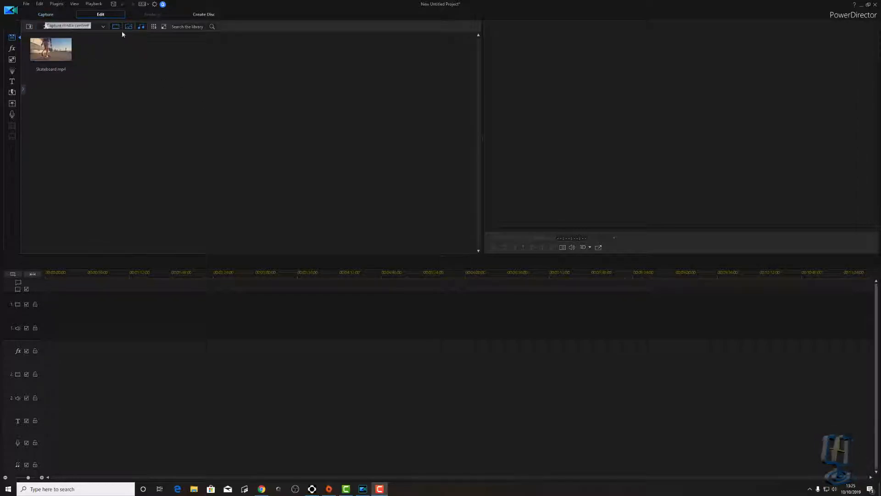
pyautogui.click(46, 14)
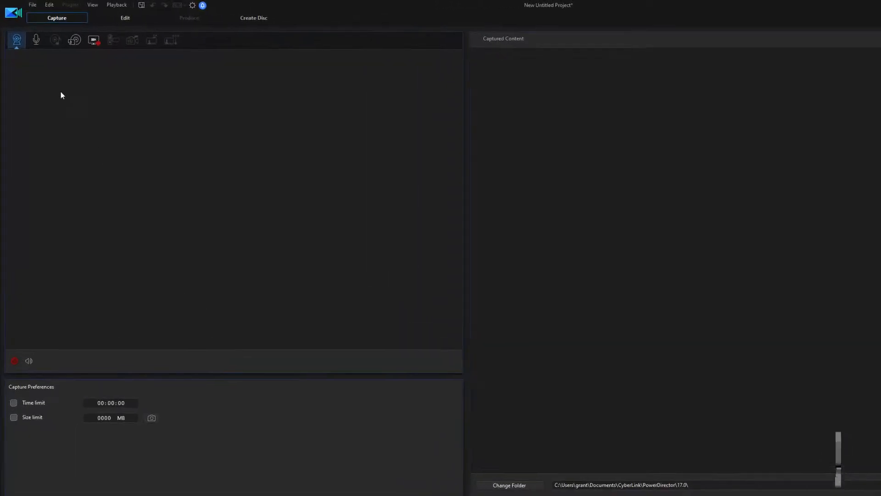
# - Choose Voice Narration capture with the C922 Pro Stream Webcam microphone as the audio device
pyautogui.click(49, 60)
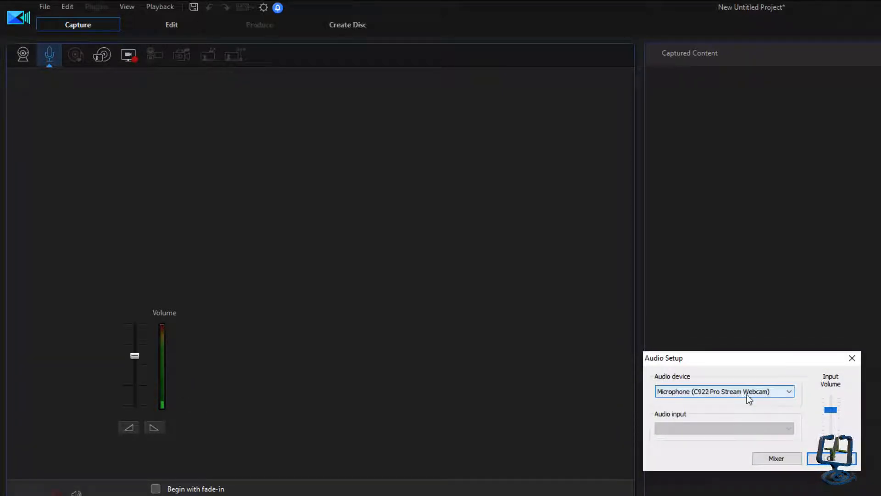
pyautogui.click(783, 396)
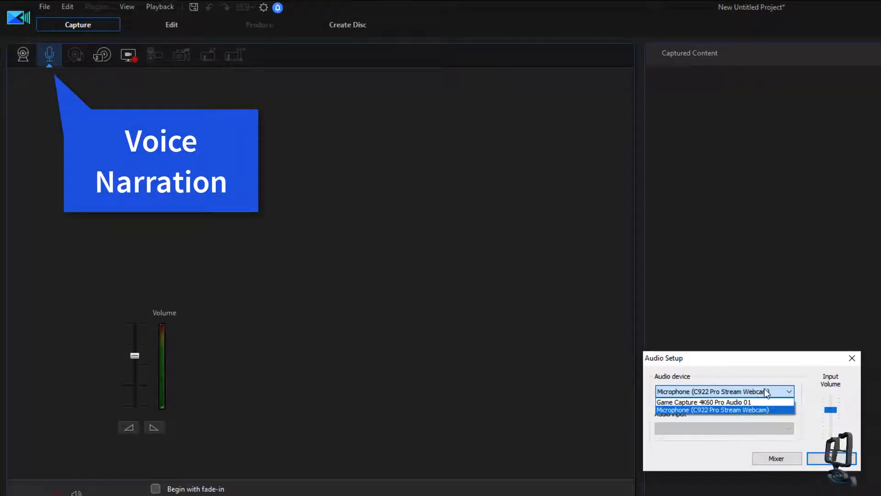
pyautogui.click(765, 392)
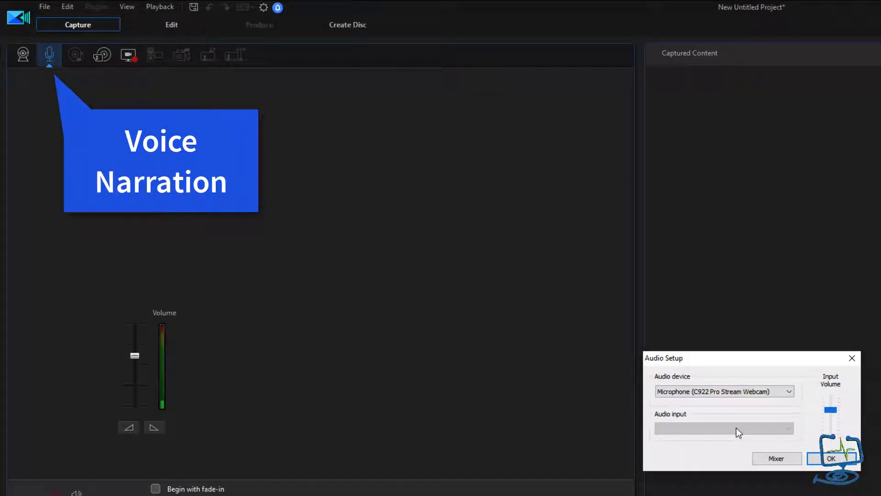
pyautogui.click(830, 460)
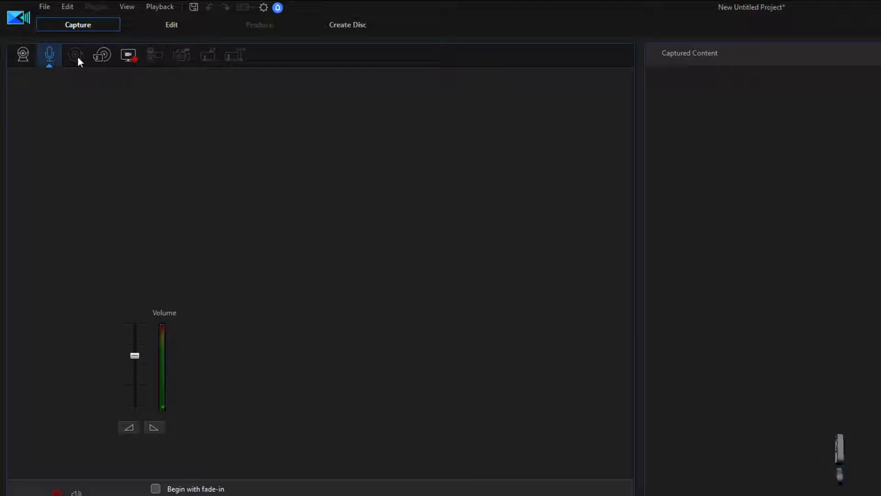
# - Switch the capture source to external/optical device and launch the Screen Recorder
pyautogui.click(104, 56)
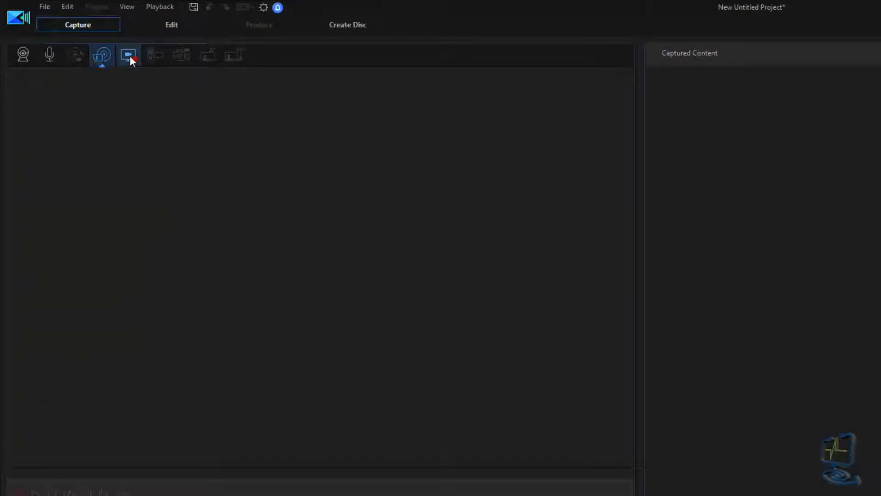
pyautogui.click(129, 56)
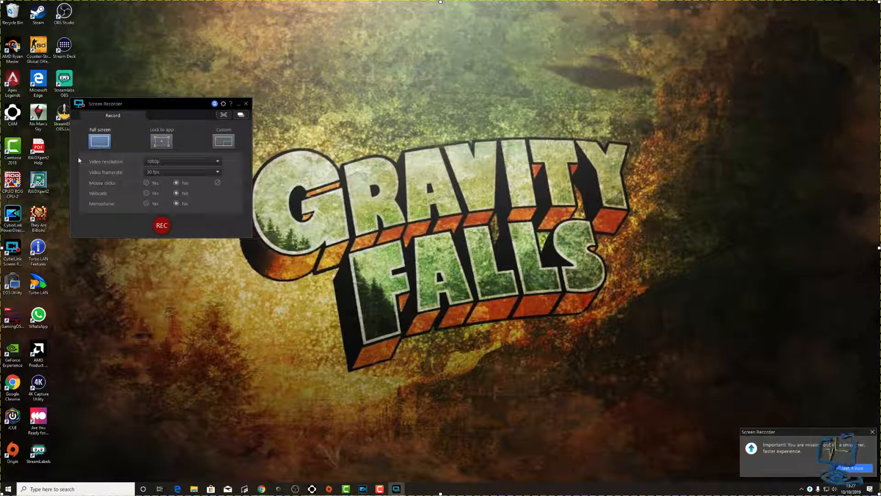
# - Set Screen Recorder to Lock to app, close it, and return to PowerDirector
pyautogui.click(159, 143)
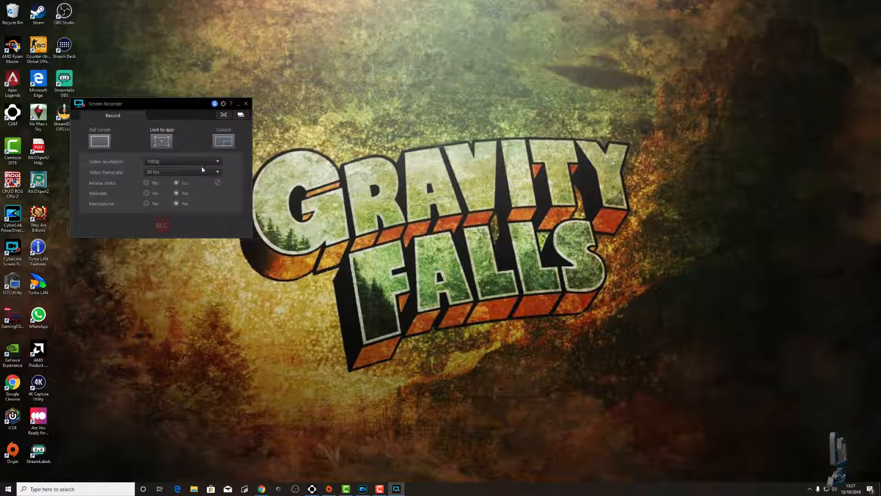
pyautogui.click(246, 105)
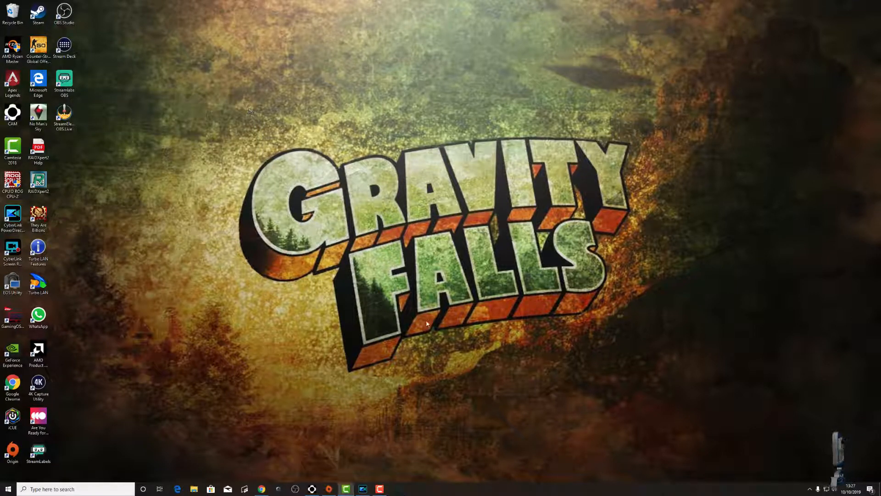
pyautogui.click(362, 489)
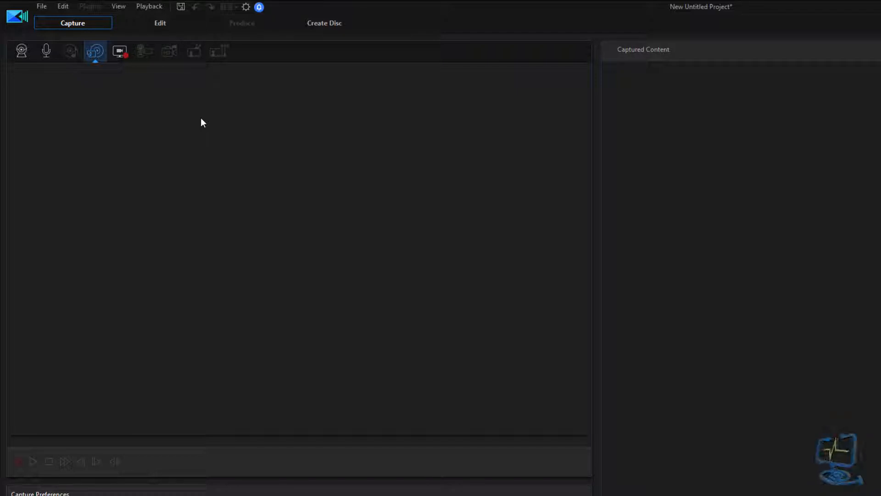
# - Return to the Edit workspace showing Skateboard.mp4 and an empty timeline
pyautogui.click(160, 23)
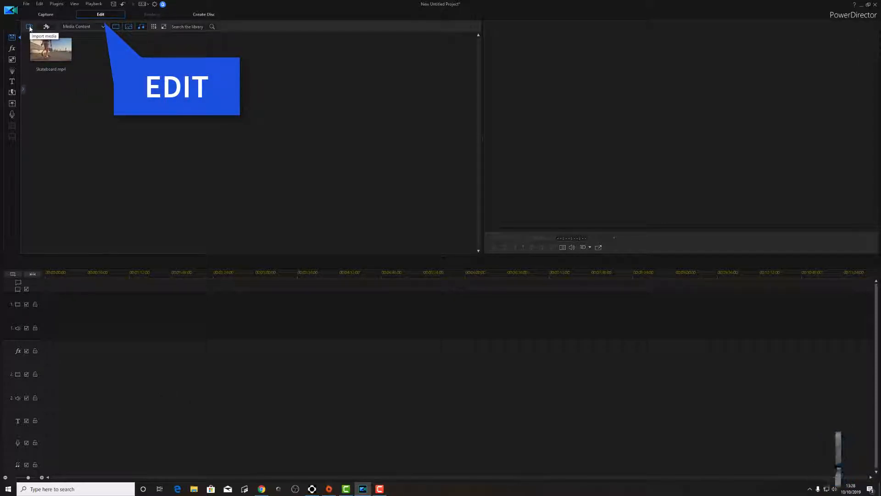
# - Drag the Snowboarding video from the Videos folder into the media library, then preview Skateboard.mp4
pyautogui.click(195, 490)
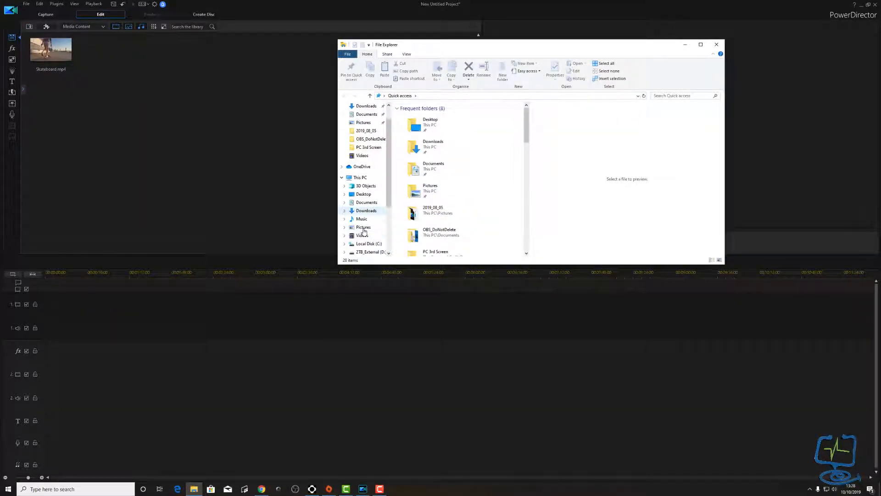
pyautogui.click(362, 235)
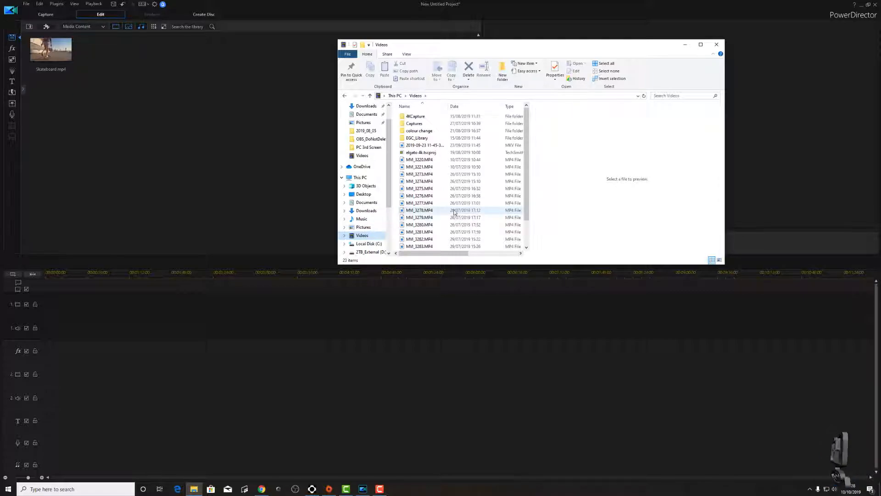
pyautogui.scroll(-2, 450, 230)
pyautogui.click(426, 247)
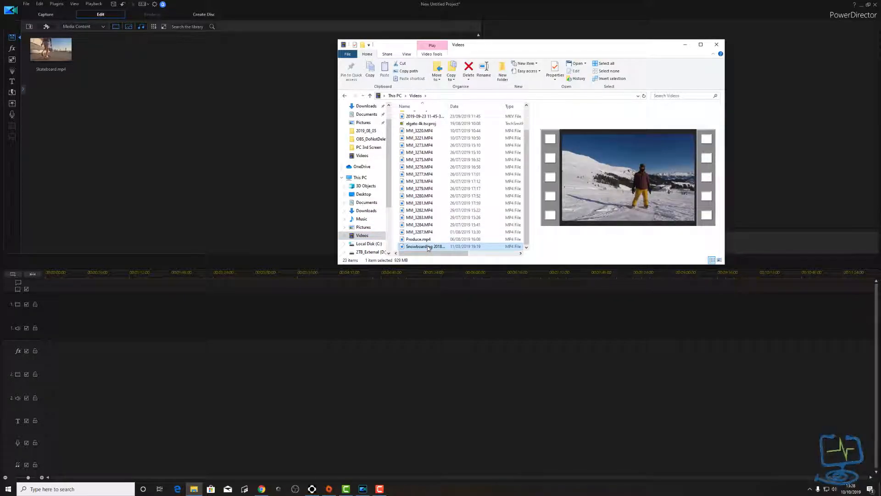
pyautogui.moveTo(124, 120); pyautogui.dragTo(130, 126)
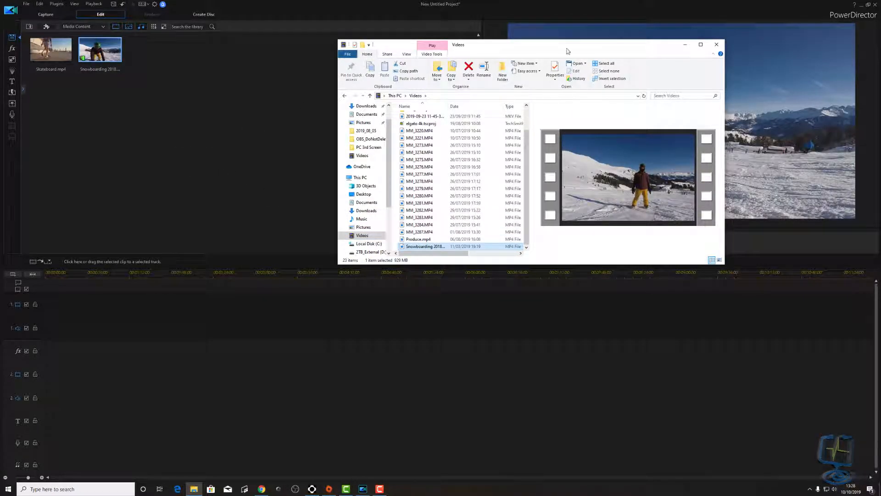
pyautogui.click(716, 44)
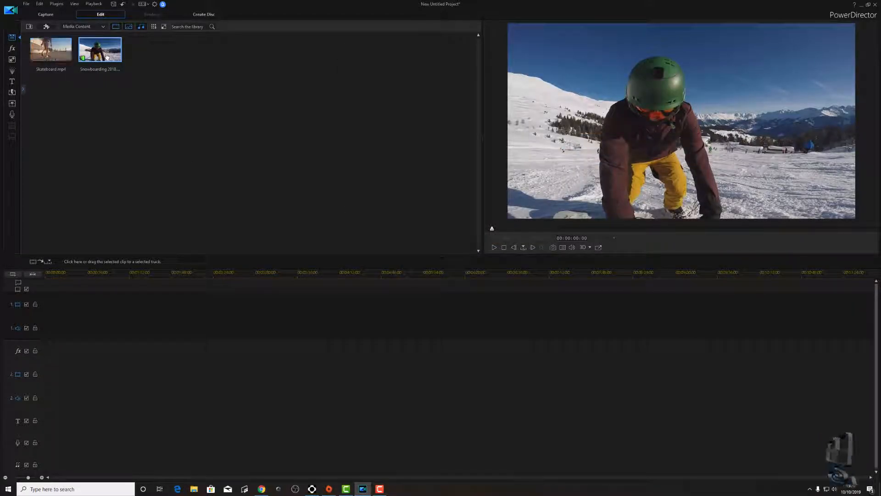
pyautogui.moveTo(60, 51); pyautogui.dragTo(147, 53)
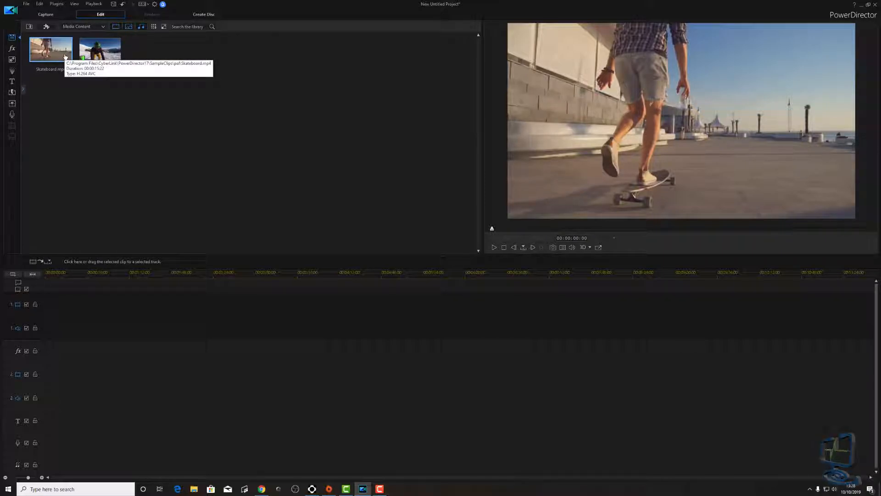
pyautogui.click(105, 58)
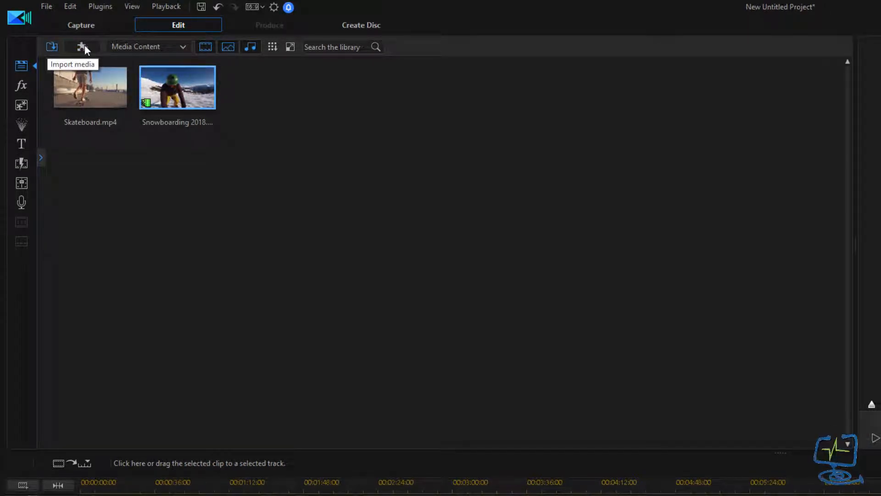
pyautogui.click(161, 48)
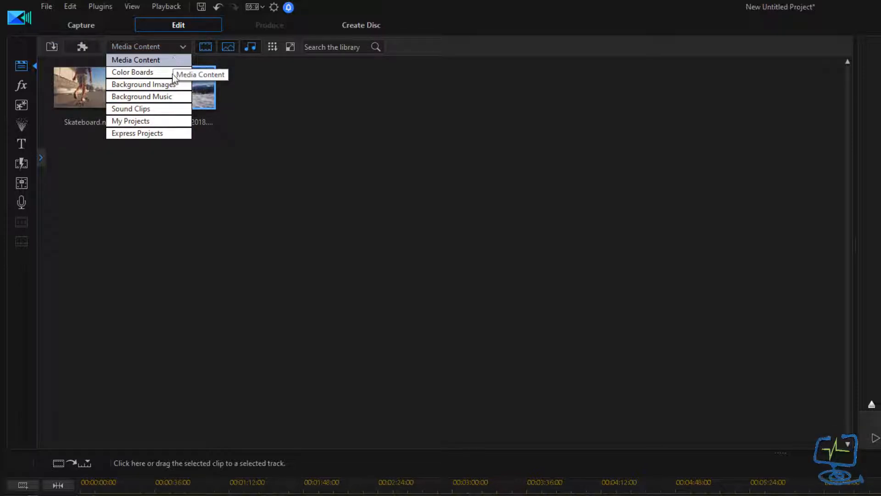
pyautogui.click(166, 108)
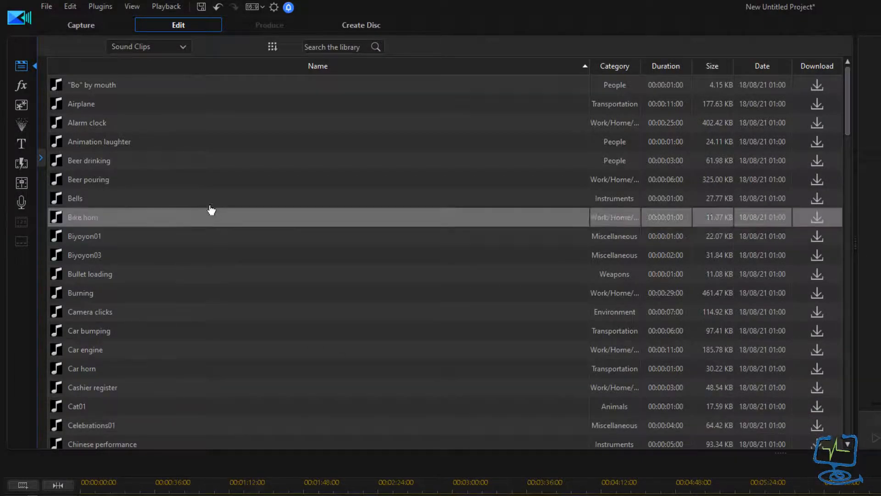
pyautogui.click(179, 45)
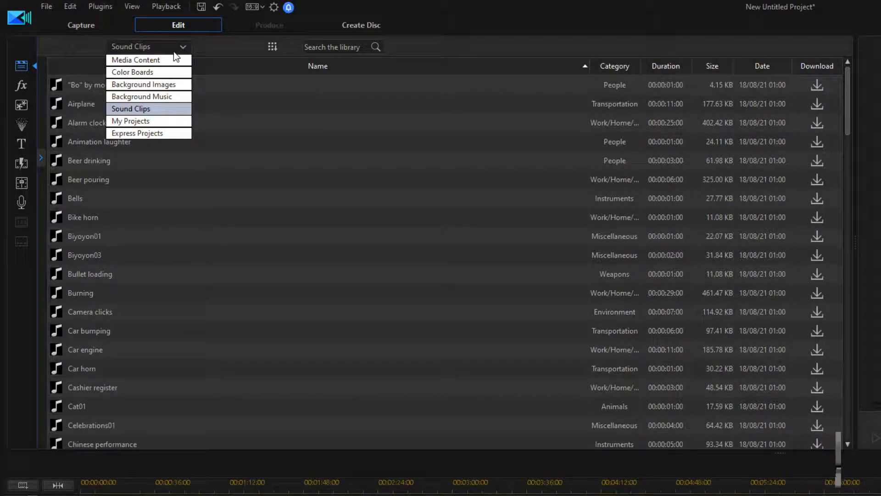
pyautogui.click(162, 70)
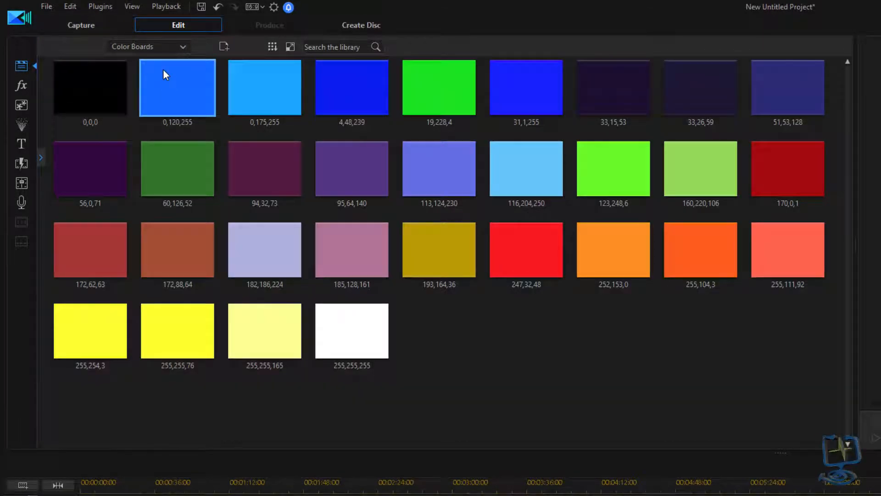
pyautogui.click(179, 45)
pyautogui.click(166, 56)
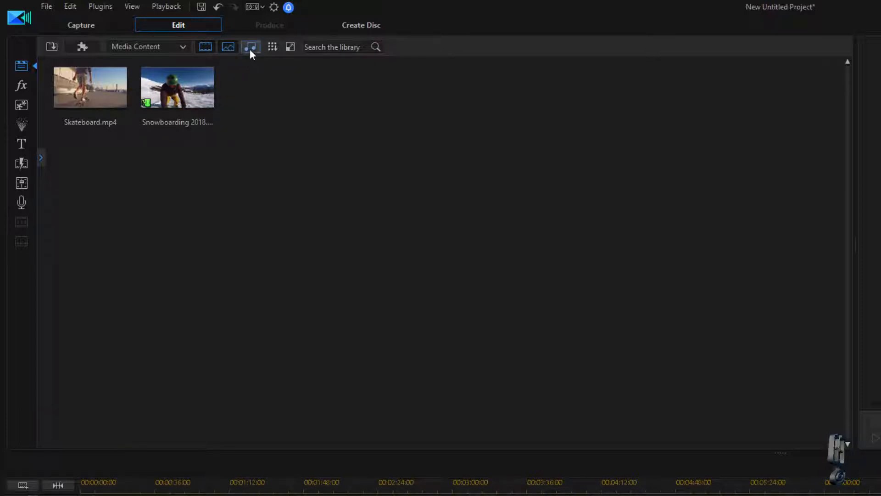
pyautogui.click(207, 47)
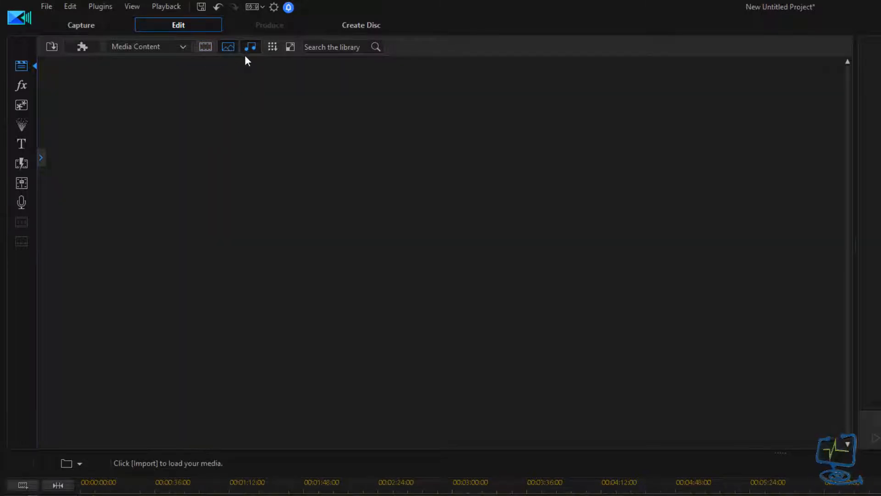
pyautogui.click(207, 47)
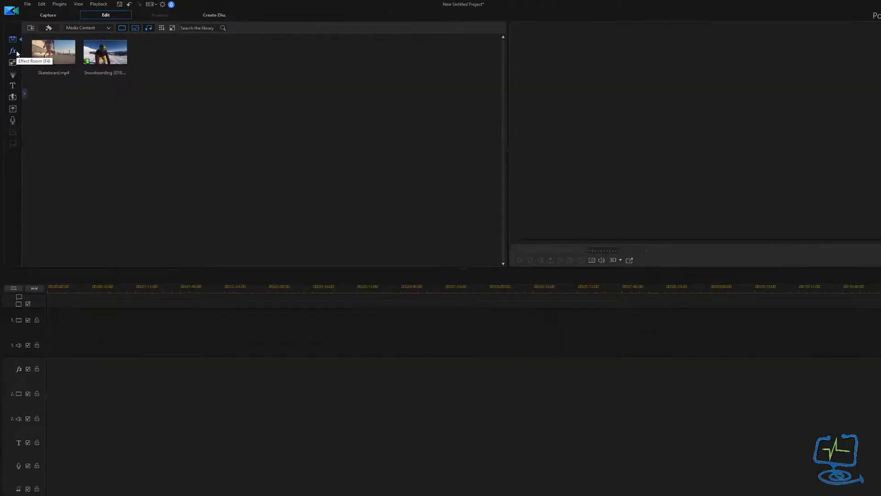
pyautogui.click(16, 53)
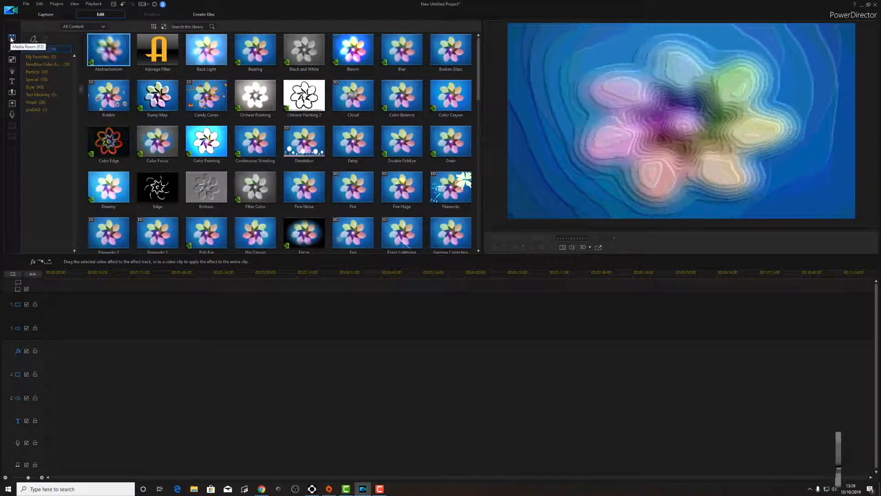
pyautogui.click(11, 38)
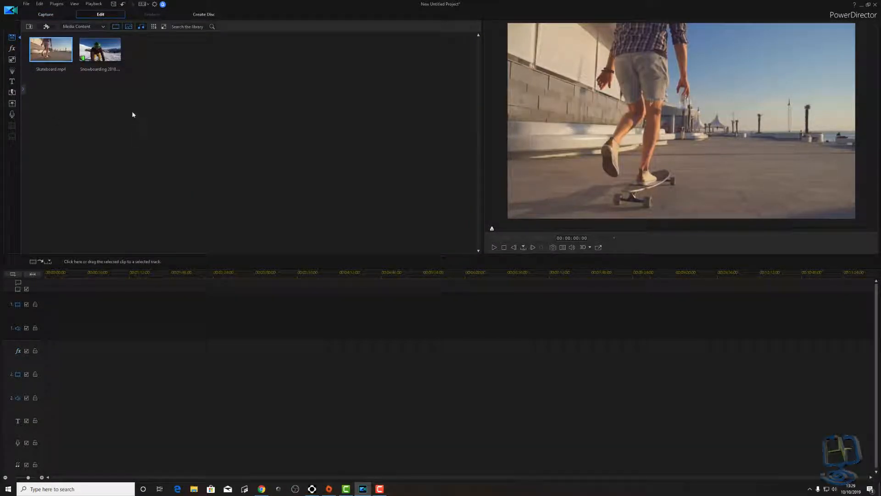
pyautogui.click(101, 53)
# - Place the Snowboarding clip on video track 1 and show the video effects library
pyautogui.moveTo(107, 59); pyautogui.dragTo(47, 318)
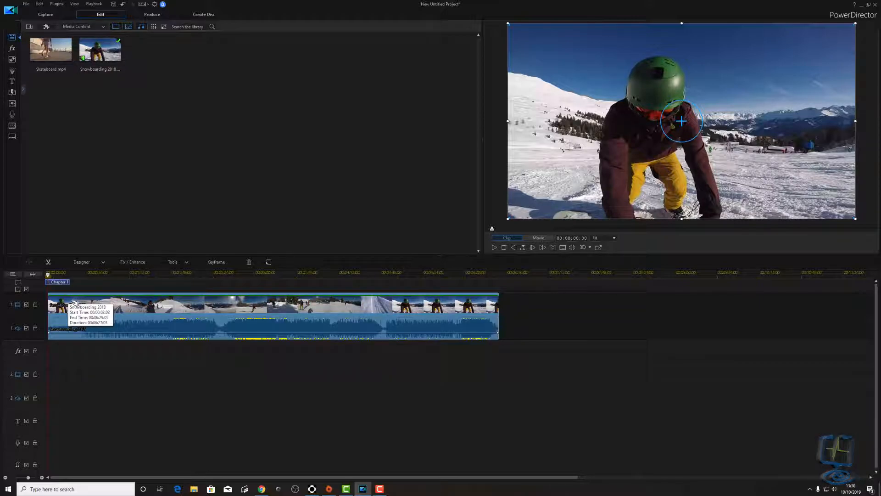
pyautogui.hotkey('ctrl', 'z')
pyautogui.moveTo(100, 49); pyautogui.dragTo(34, 318)
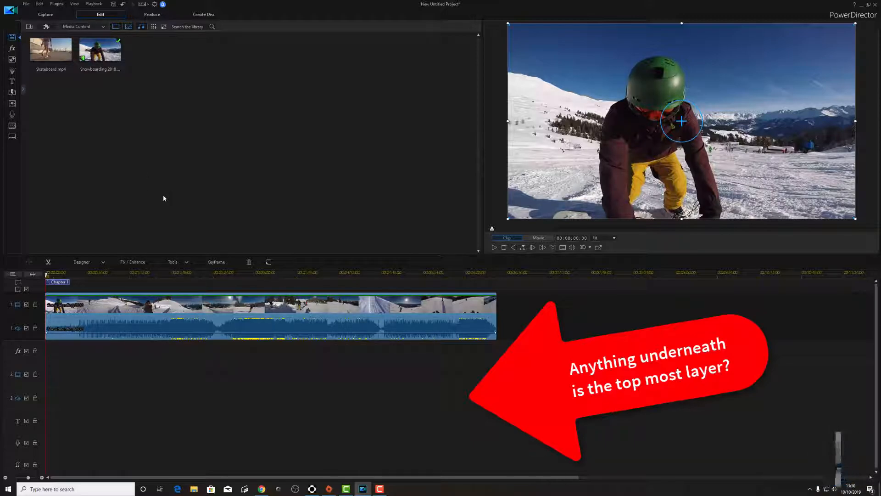
pyautogui.click(11, 48)
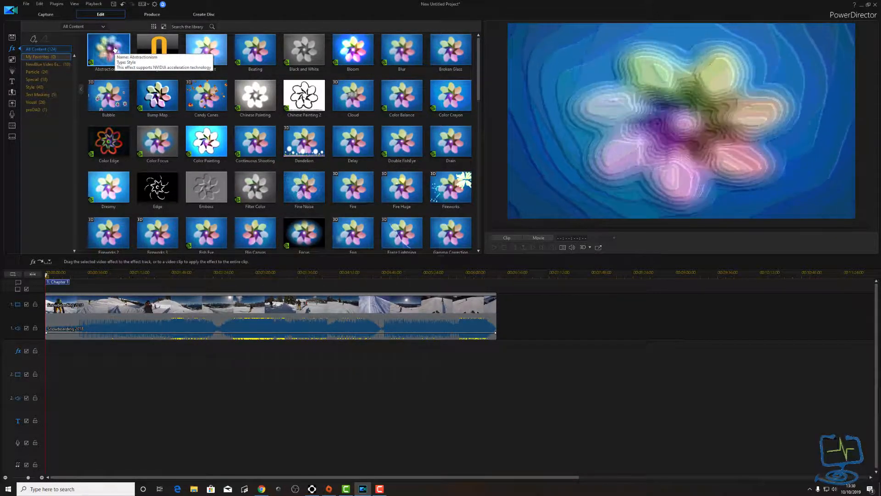
# - Mute the Snowboarding 2018 clip's audio to -∞ and preview the Particle room's Bubble effect
pyautogui.click(45, 72)
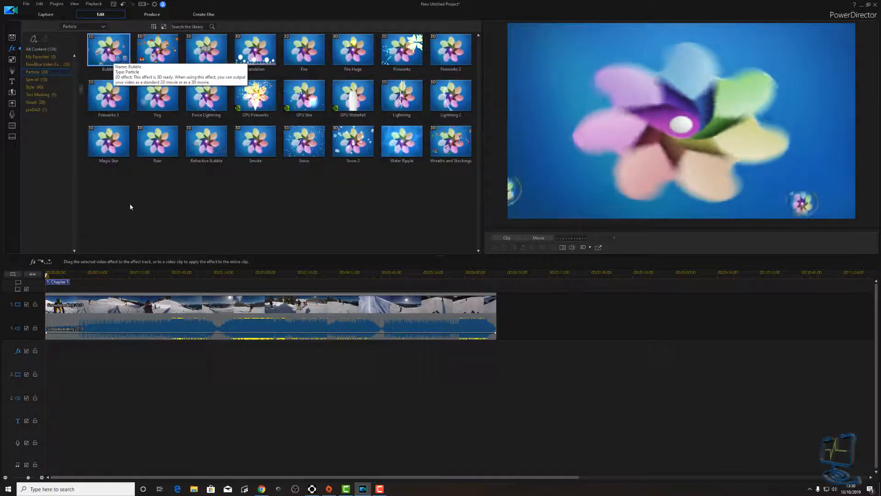
pyautogui.click(200, 323)
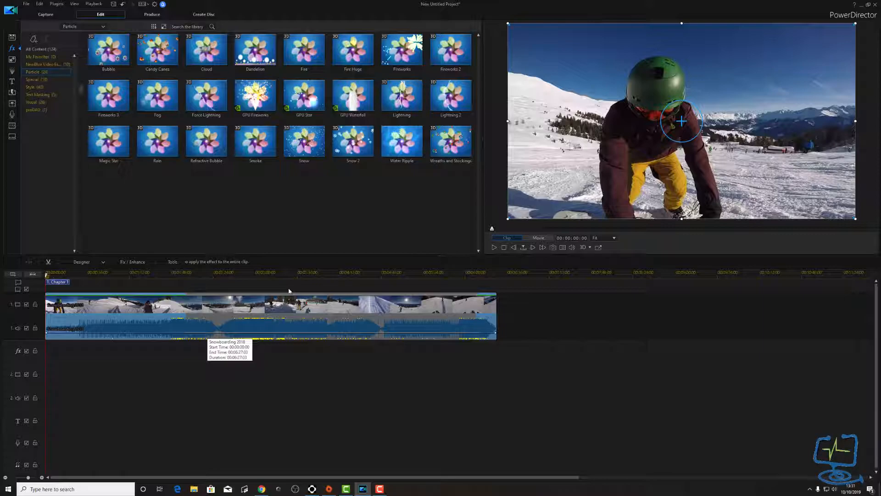
pyautogui.moveTo(162, 330); pyautogui.dragTo(159, 343)
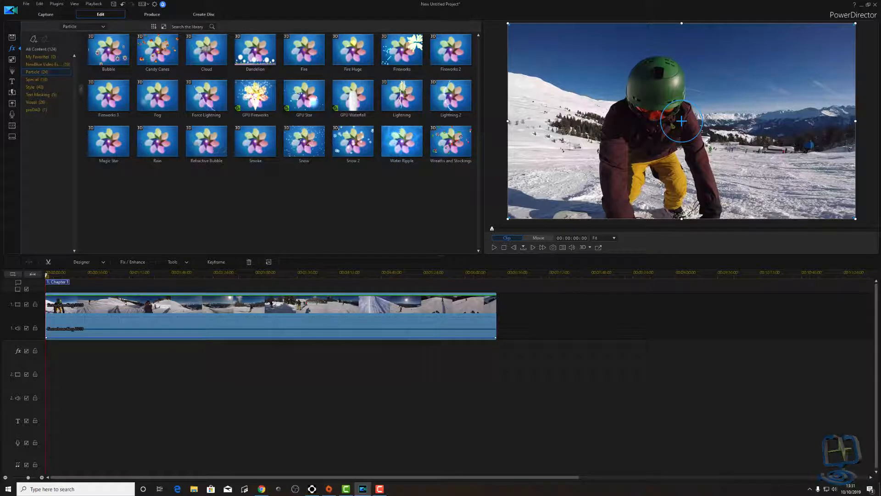
pyautogui.click(109, 49)
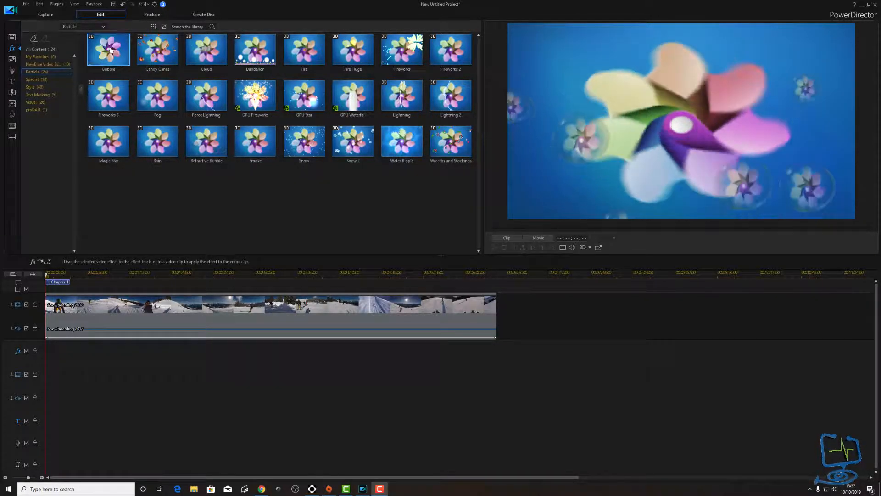
# - Put the Bubble effect at the start of the fx track above the Snowboarding 2018 clip
pyautogui.moveTo(109, 51); pyautogui.dragTo(48, 351)
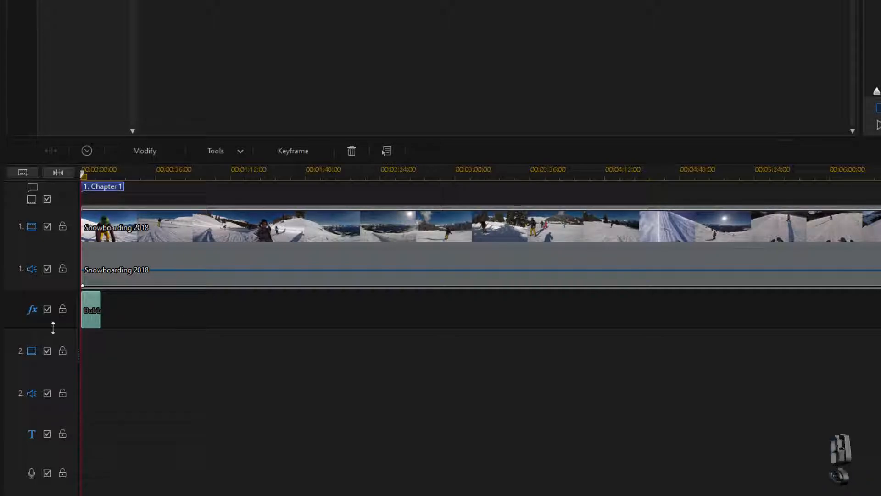
# - Delete the misplaced Bubble effect and play the video's opening from the start
pyautogui.click(96, 175)
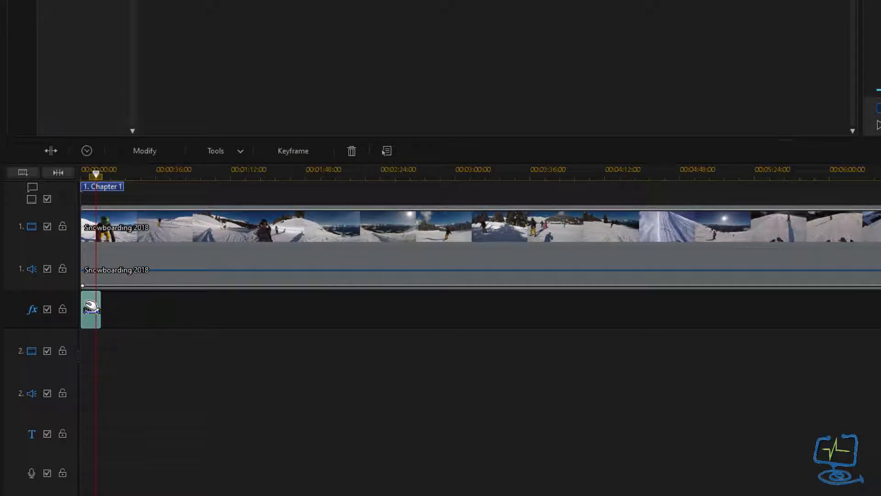
pyautogui.press('Delete')
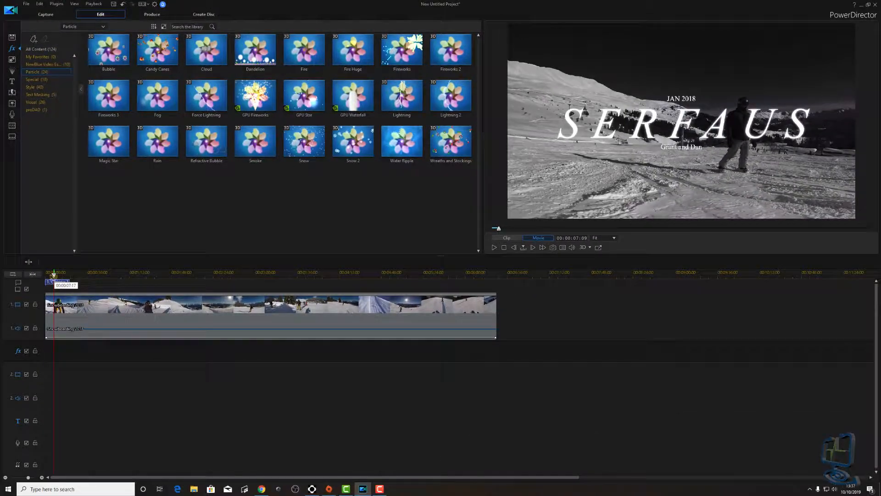
pyautogui.moveTo(53, 277); pyautogui.dragTo(48, 277)
pyautogui.press('space')
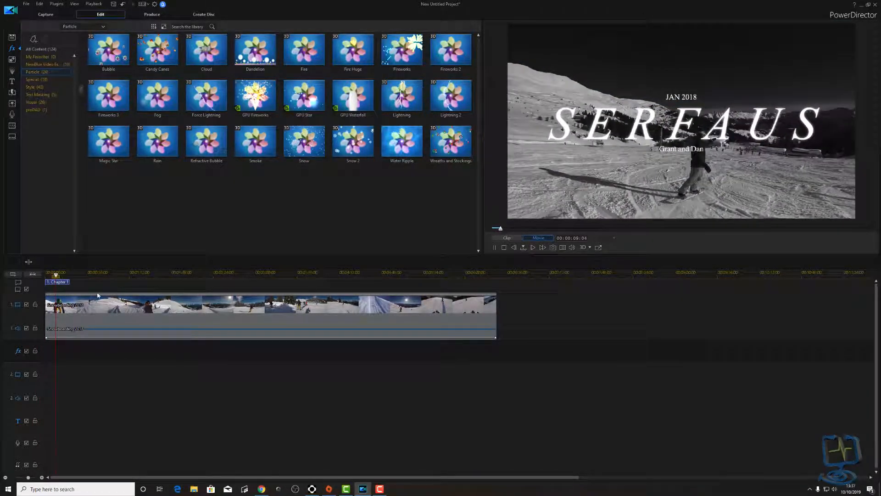
pyautogui.press('space')
pyautogui.moveTo(59, 275); pyautogui.dragTo(46, 275)
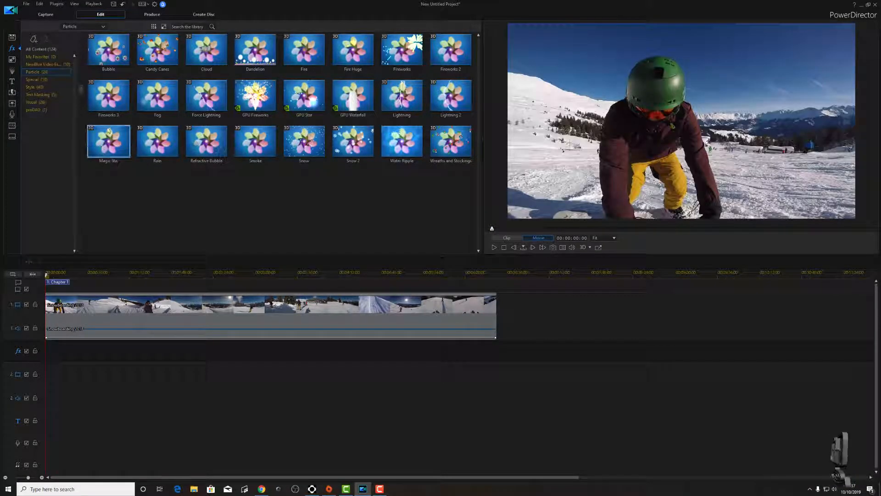
# - Place Bubble at the fx track start, play it back, and jump to 00:00:19:12
pyautogui.moveTo(120, 49); pyautogui.dragTo(45, 360)
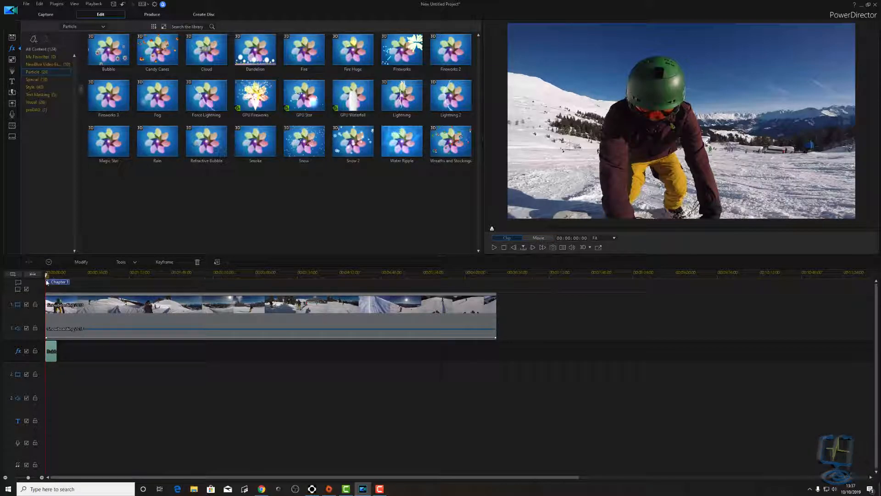
pyautogui.press('space')
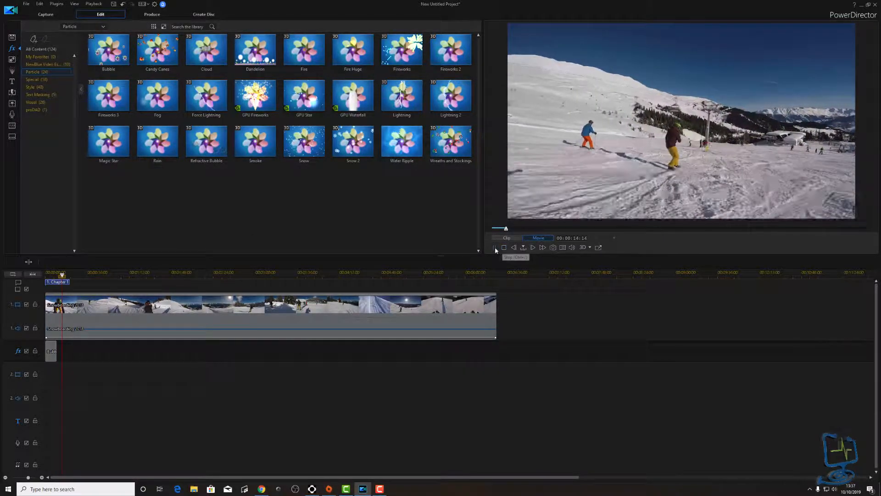
pyautogui.press('space')
pyautogui.click(53, 354)
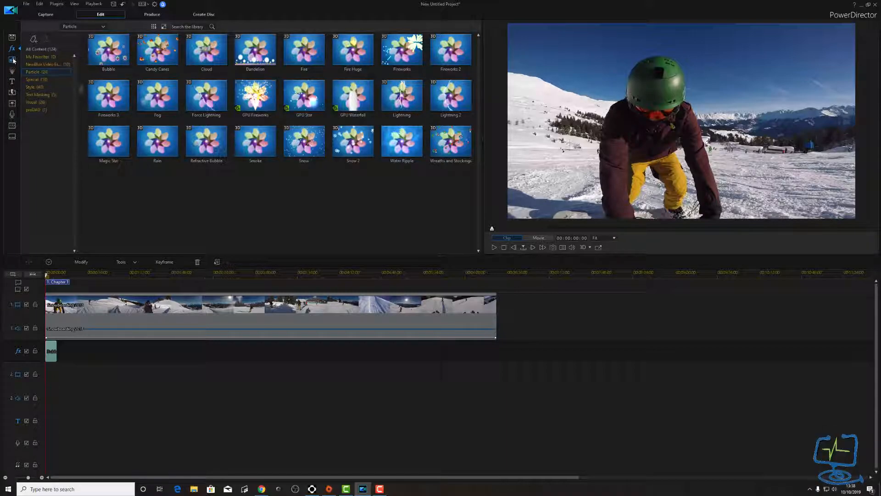
pyautogui.click(68, 274)
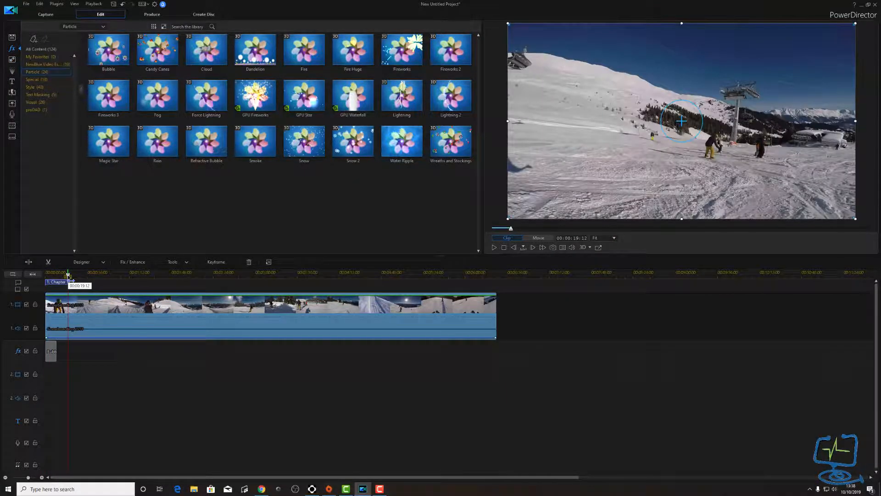
# - Show the PiP Objects speech-bubble library and move the playhead to 00:00:54
pyautogui.click(11, 61)
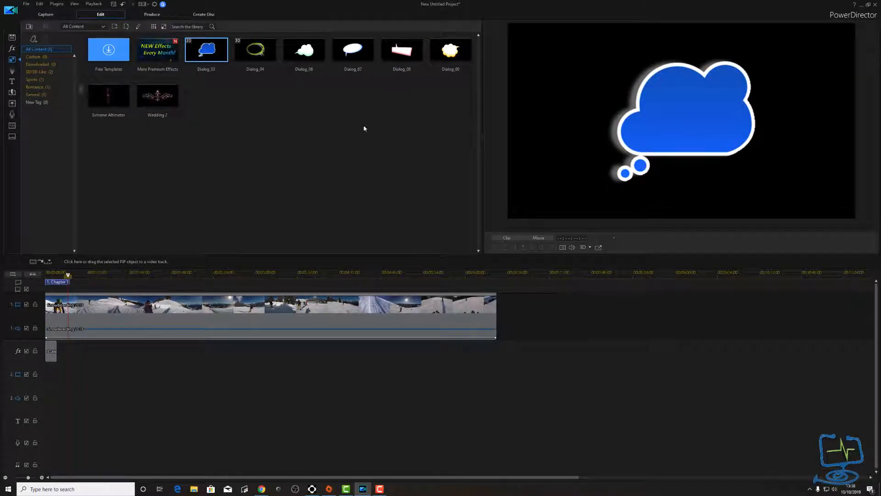
pyautogui.click(108, 275)
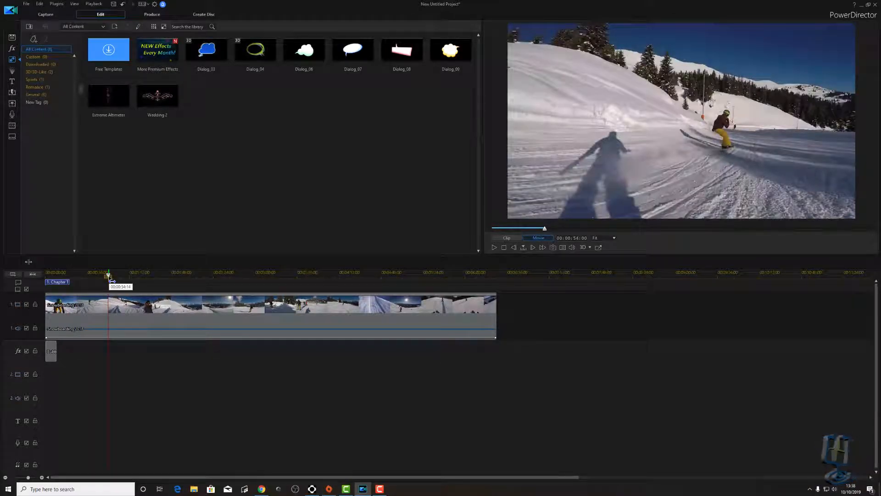
# - Drop Dialog_09 on track 2 at 54 seconds, shrink it, and move it top-right
pyautogui.moveTo(454, 49); pyautogui.dragTo(145, 345)
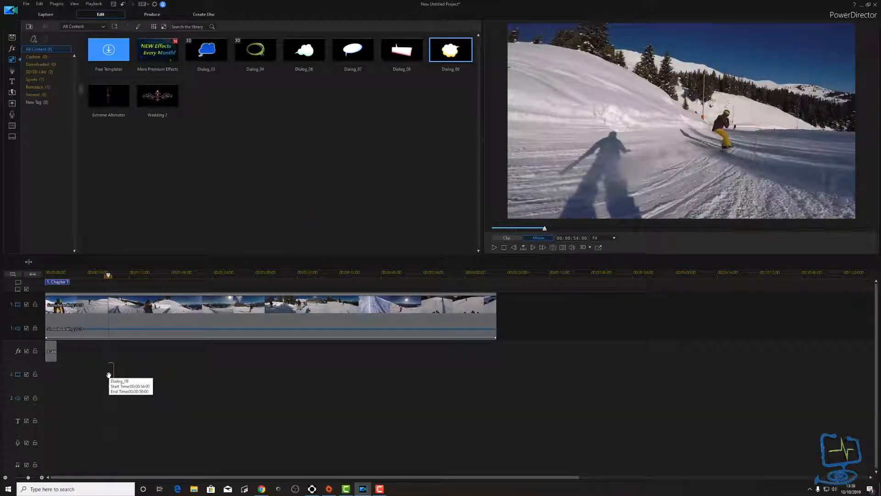
pyautogui.moveTo(109, 375); pyautogui.dragTo(109, 345)
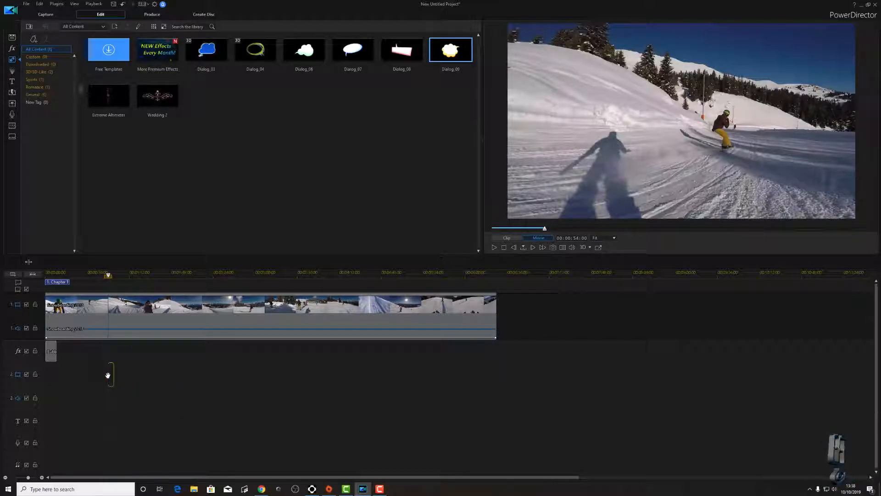
pyautogui.moveTo(108, 376); pyautogui.dragTo(109, 378)
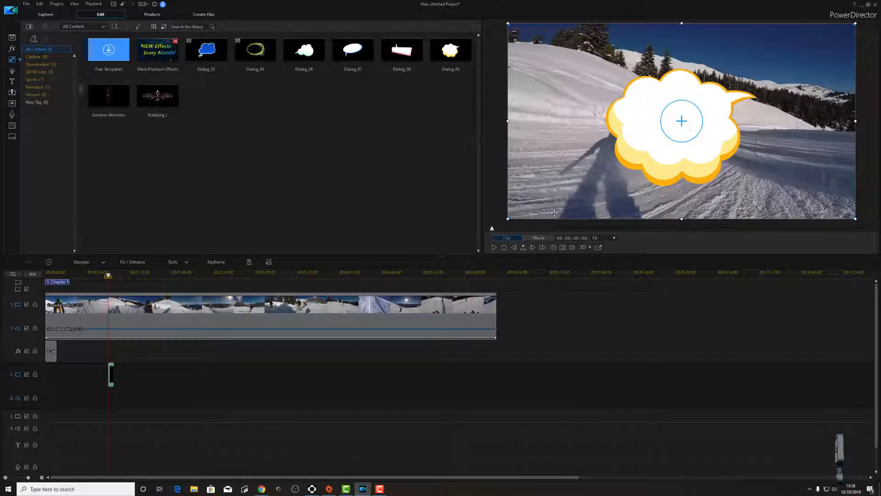
pyautogui.moveTo(507, 218); pyautogui.dragTo(695, 114)
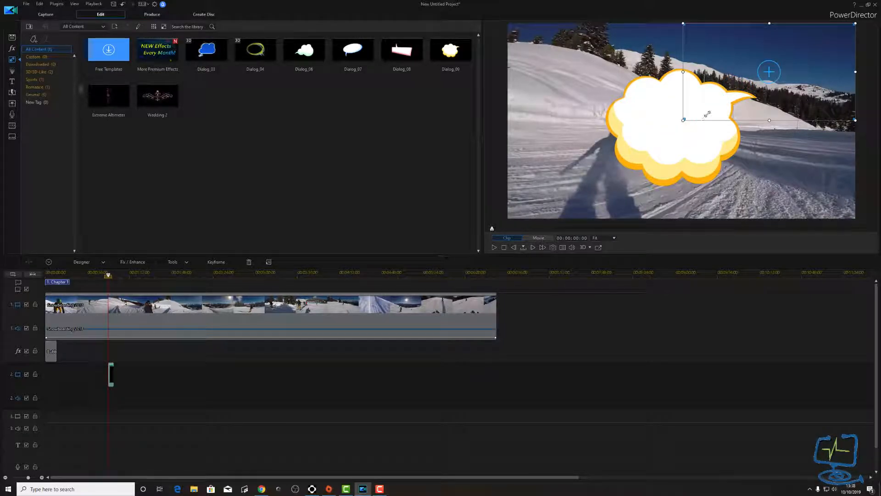
pyautogui.moveTo(811, 80); pyautogui.dragTo(839, 58)
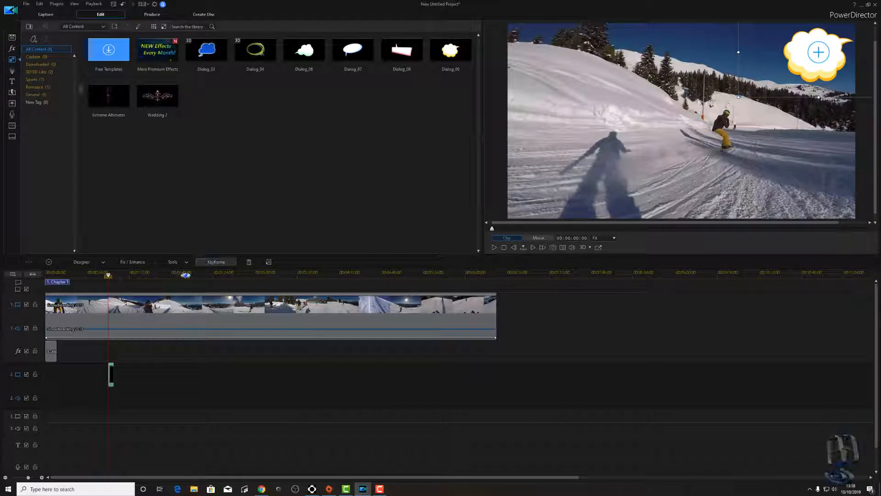
# - Play back from 00:00:47:12 to review the bubble, then select its clip on track 2
pyautogui.click(101, 274)
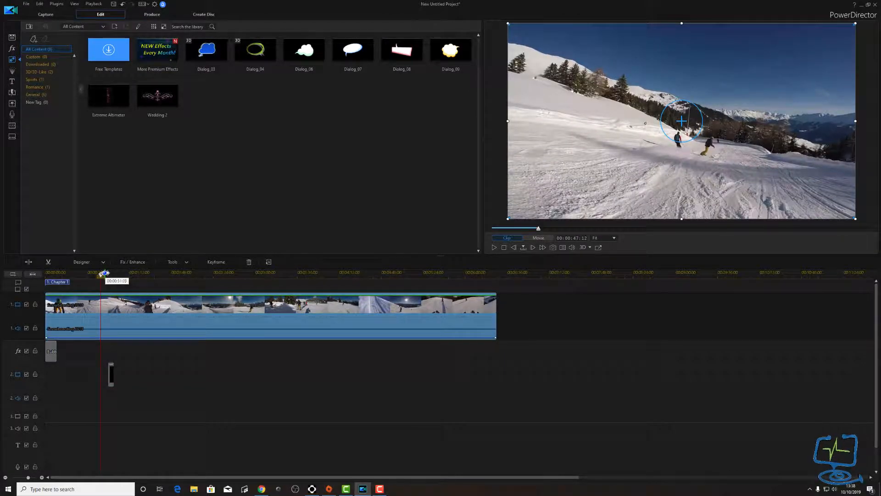
pyautogui.press('space')
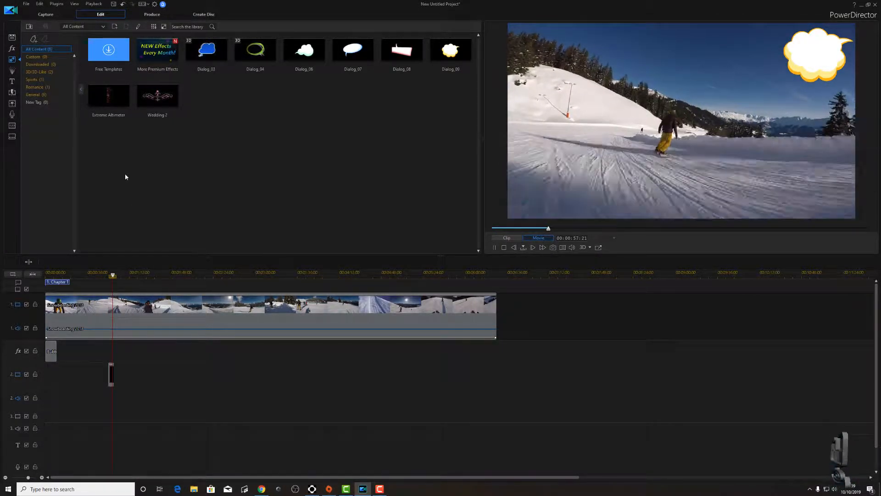
pyautogui.click(495, 248)
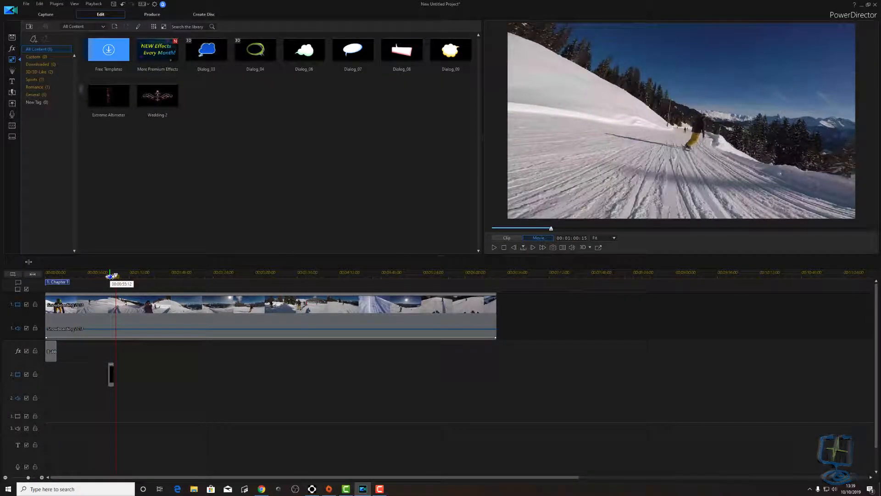
pyautogui.click(110, 276)
pyautogui.click(112, 381)
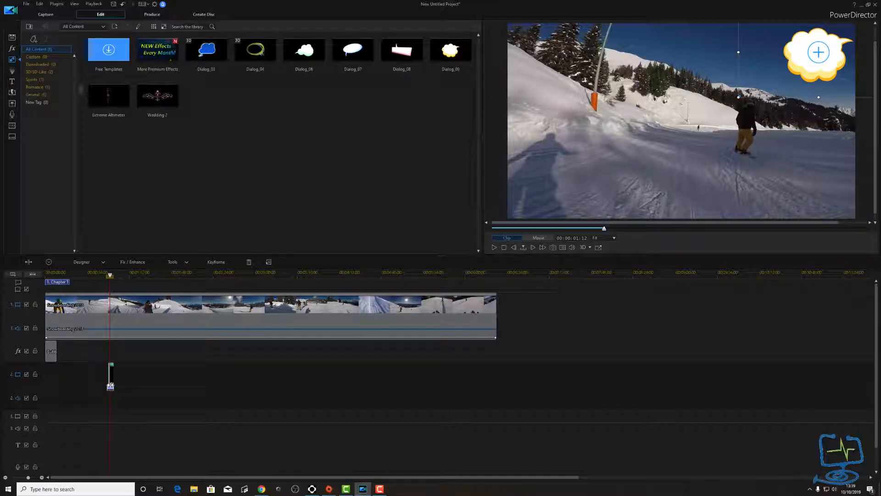
pyautogui.doubleClick(111, 388)
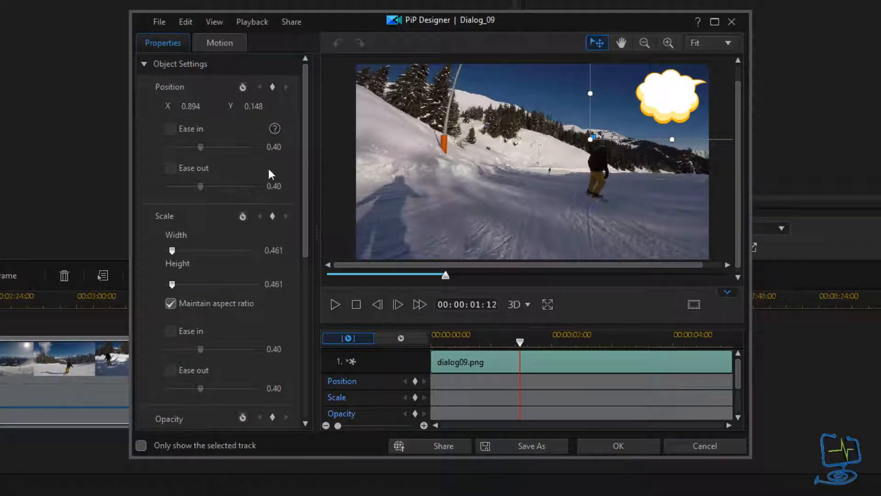
pyautogui.click(144, 64)
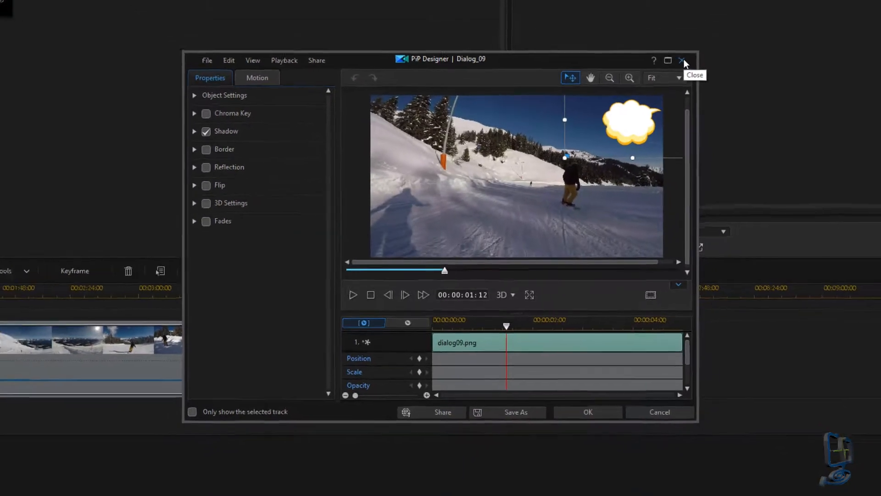
pyautogui.click(686, 57)
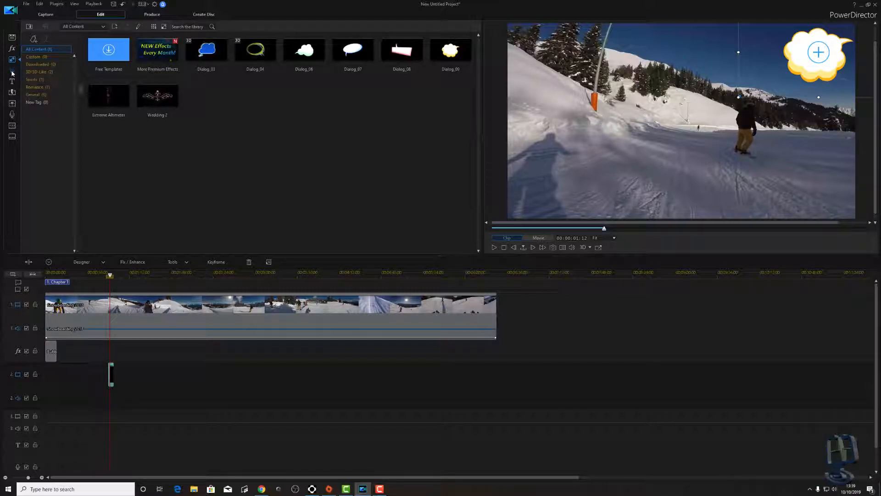
# - Place the Effect-A gold-star particle effect at the start of track 3 and play it back
pyautogui.click(12, 71)
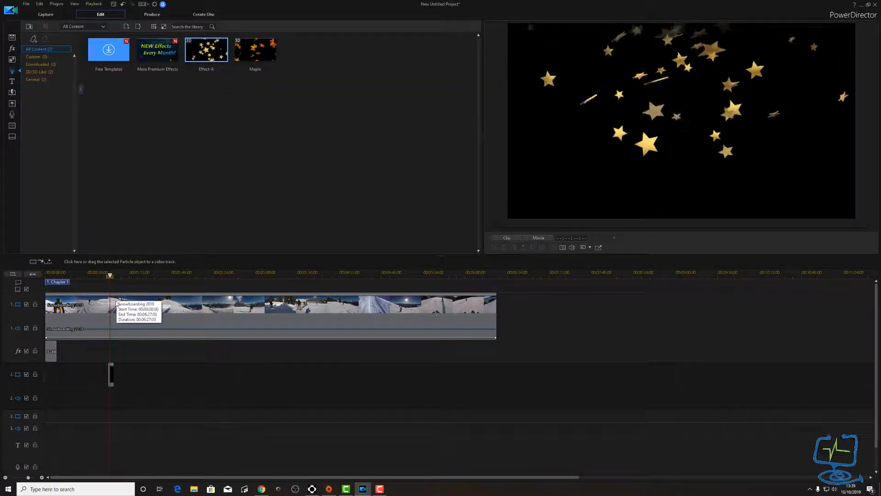
pyautogui.moveTo(110, 276); pyautogui.dragTo(46, 277)
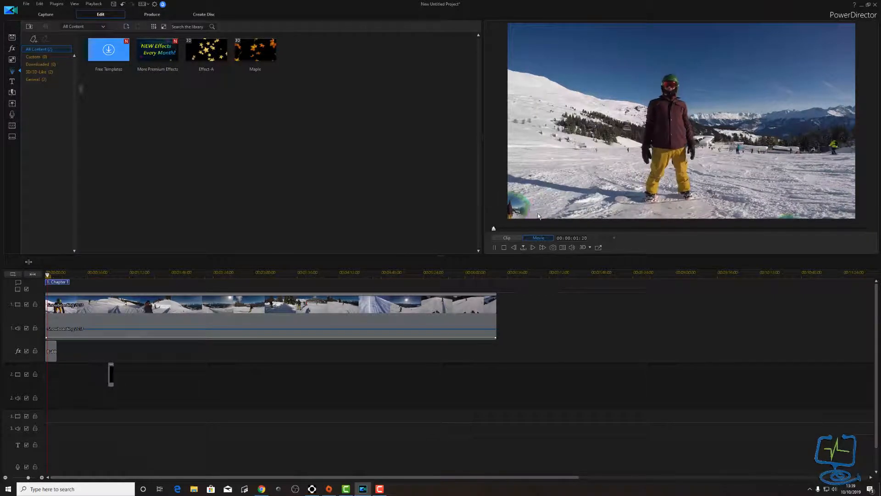
pyautogui.press('space')
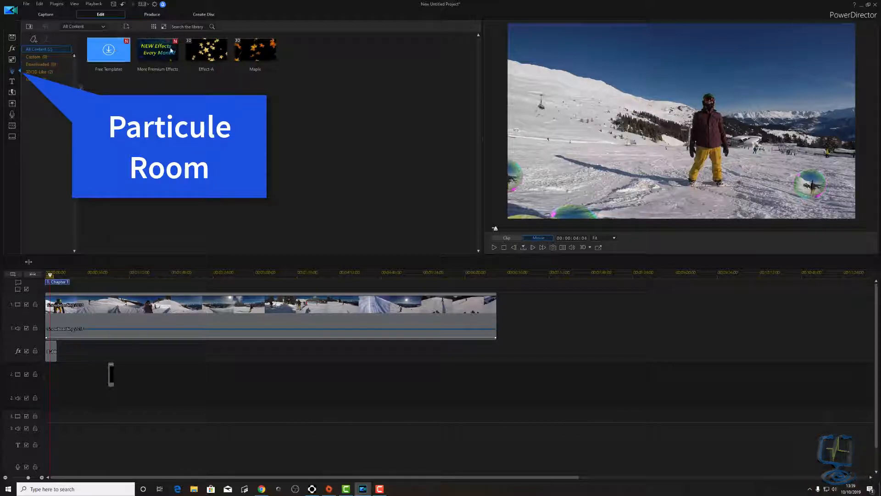
pyautogui.moveTo(209, 54); pyautogui.dragTo(59, 423)
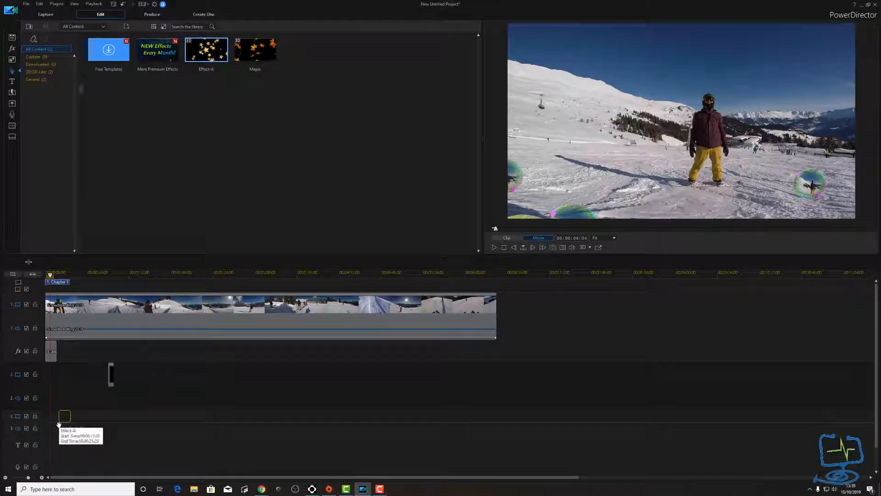
pyautogui.moveTo(53, 425); pyautogui.dragTo(54, 426)
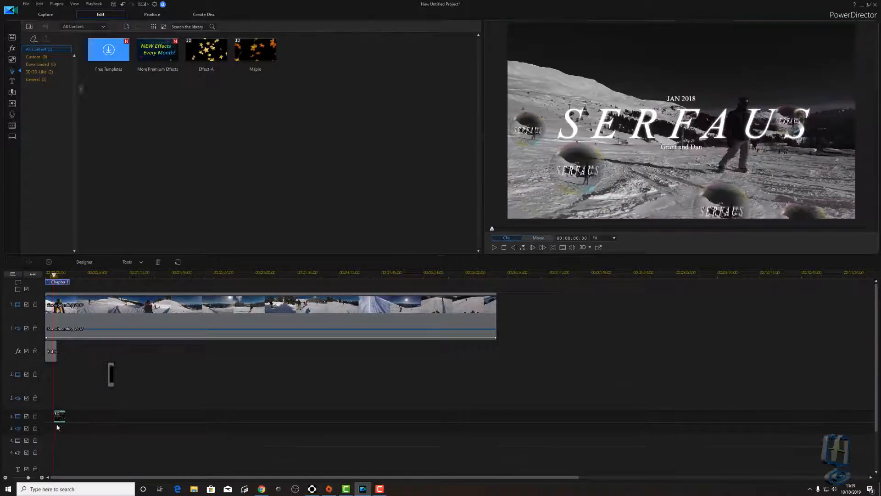
pyautogui.press('space')
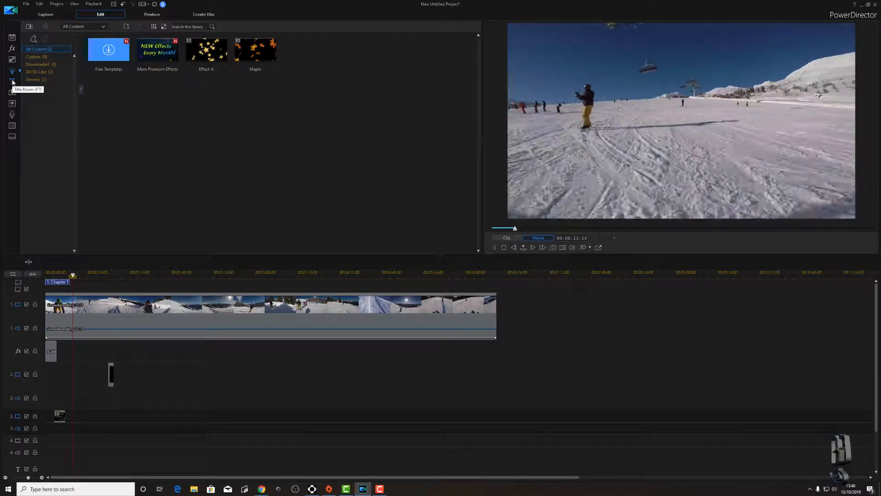
# - Browse the Effect and PiP Objects rooms, scrub to the cloud clip's start, then open Titles
pyautogui.click(12, 82)
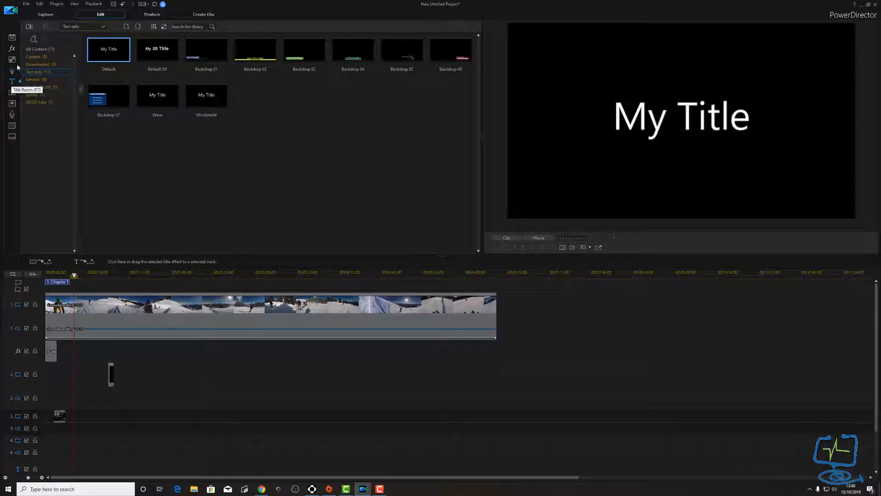
pyautogui.click(12, 49)
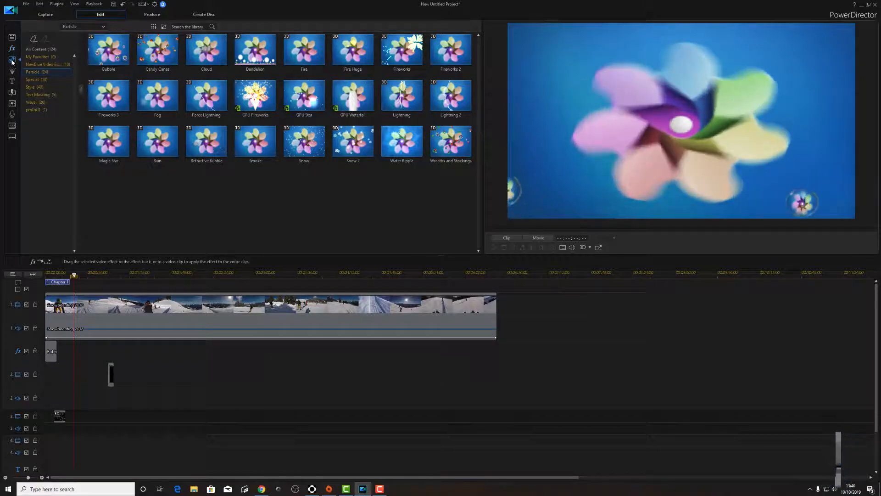
pyautogui.click(12, 60)
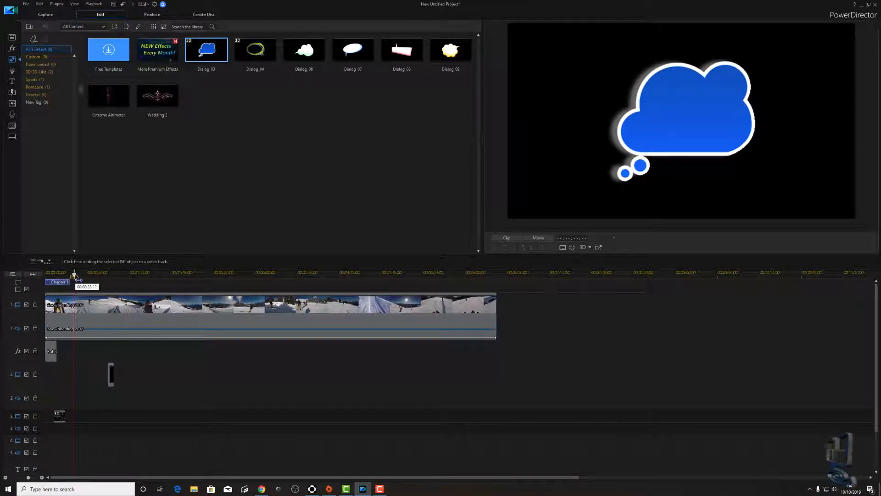
pyautogui.moveTo(75, 276); pyautogui.dragTo(110, 281)
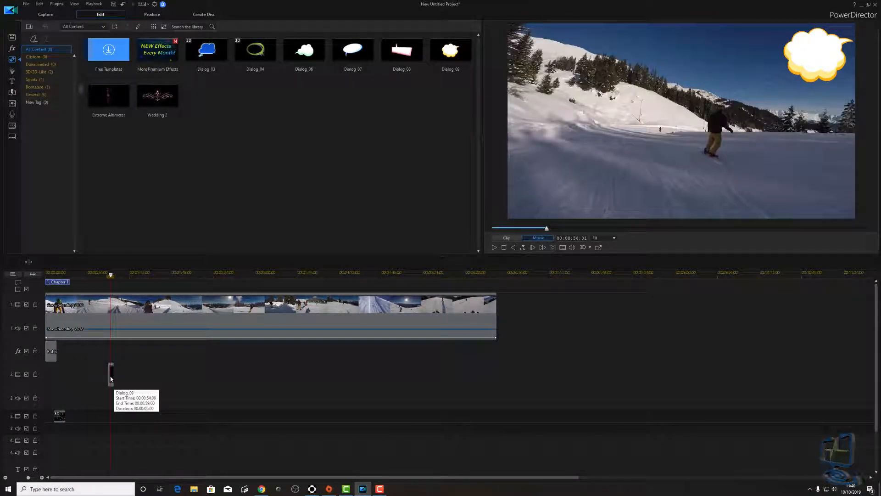
pyautogui.click(12, 82)
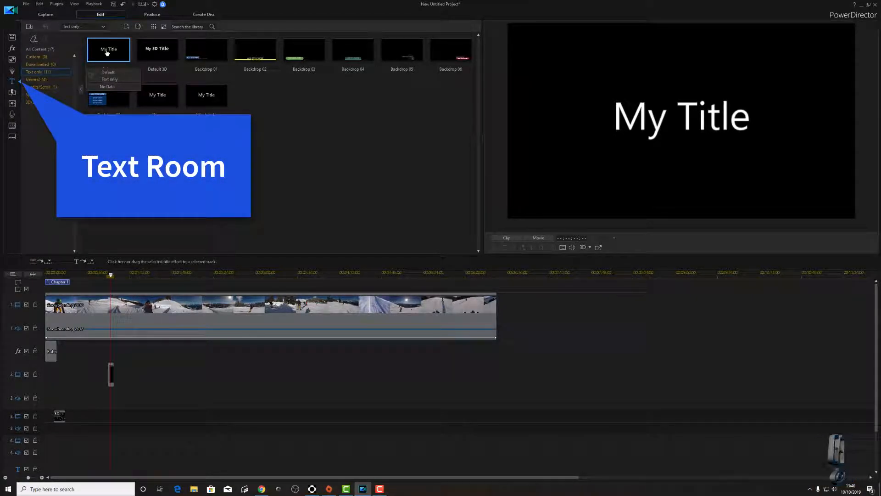
# - Place the Default 'My Title' on track 3 under the bubble and extend the Dialog_09 clip
pyautogui.moveTo(115, 42); pyautogui.dragTo(122, 94)
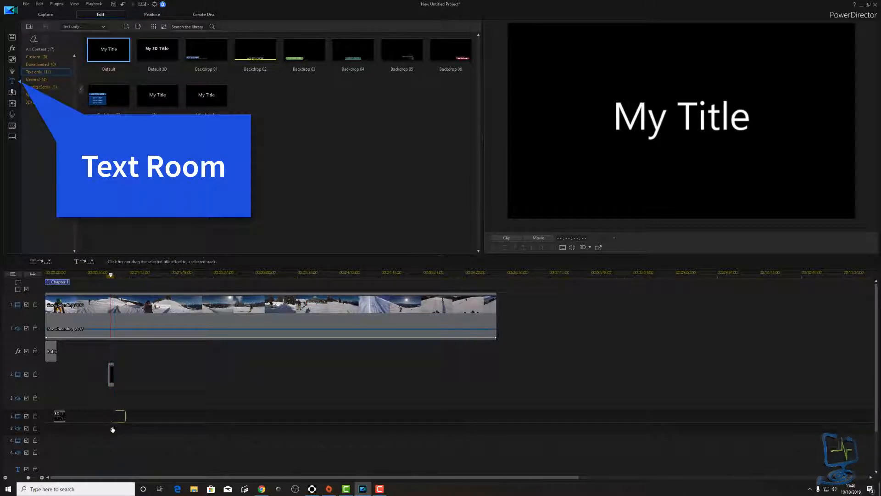
pyautogui.moveTo(113, 429); pyautogui.dragTo(106, 424)
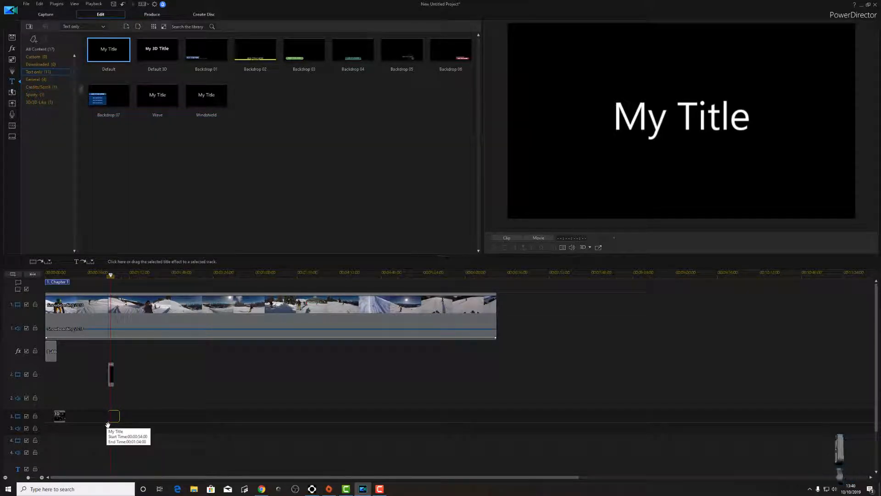
pyautogui.click(111, 380)
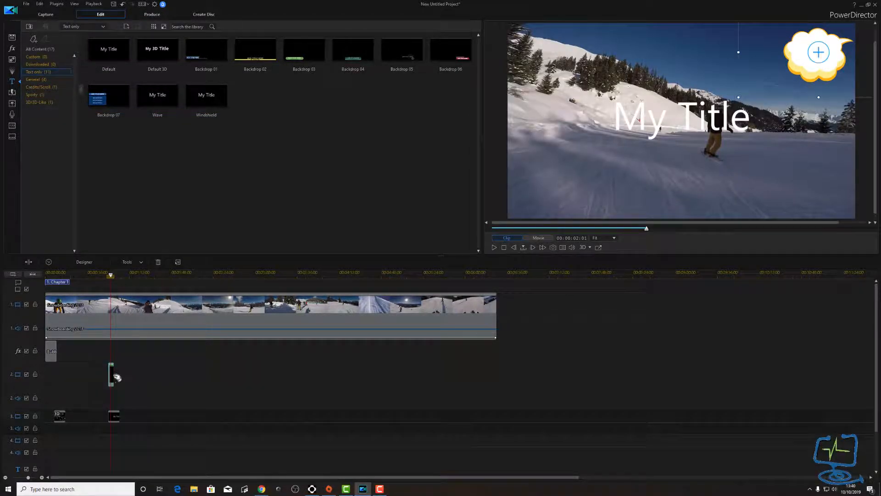
pyautogui.moveTo(115, 377); pyautogui.dragTo(118, 385)
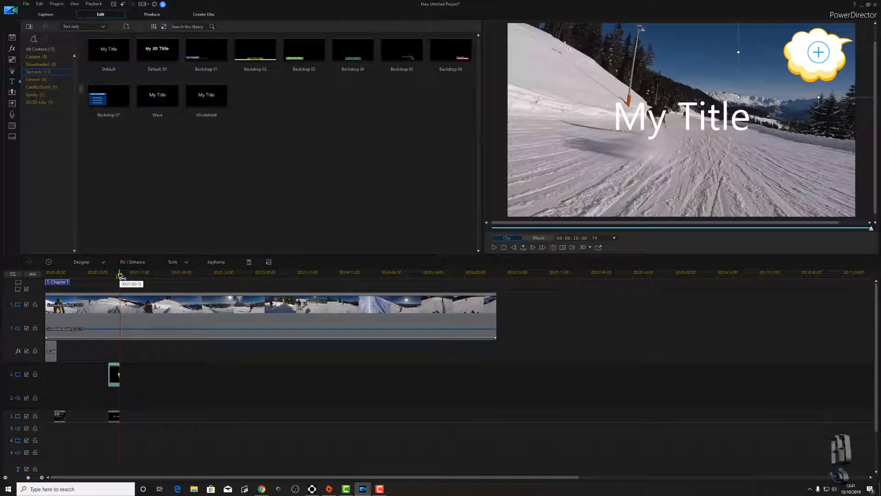
pyautogui.moveTo(121, 275); pyautogui.dragTo(112, 276)
# - Enlarge and reposition the title text box and set its font colour to black
pyautogui.click(114, 418)
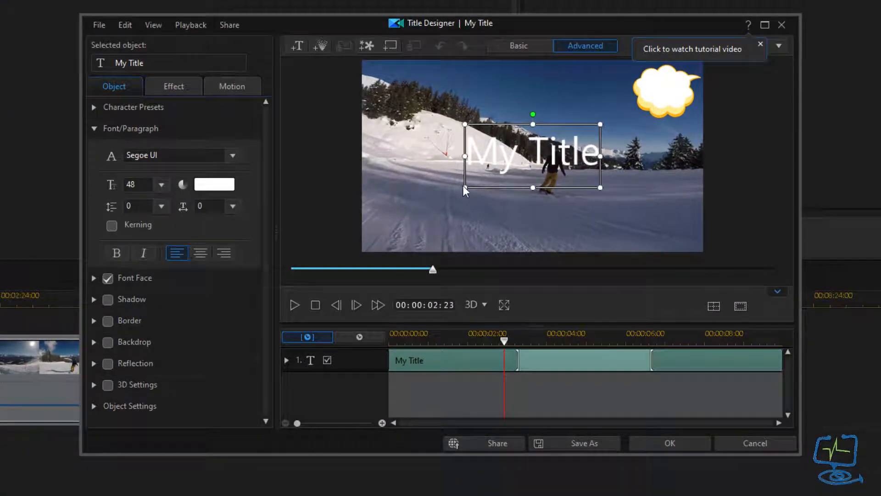
pyautogui.moveTo(600, 124); pyautogui.dragTo(693, 80)
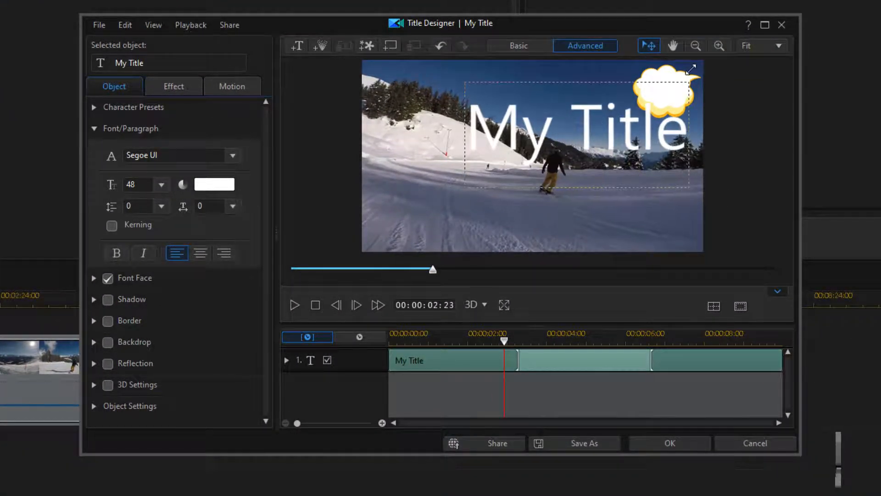
pyautogui.moveTo(464, 186); pyautogui.dragTo(626, 97)
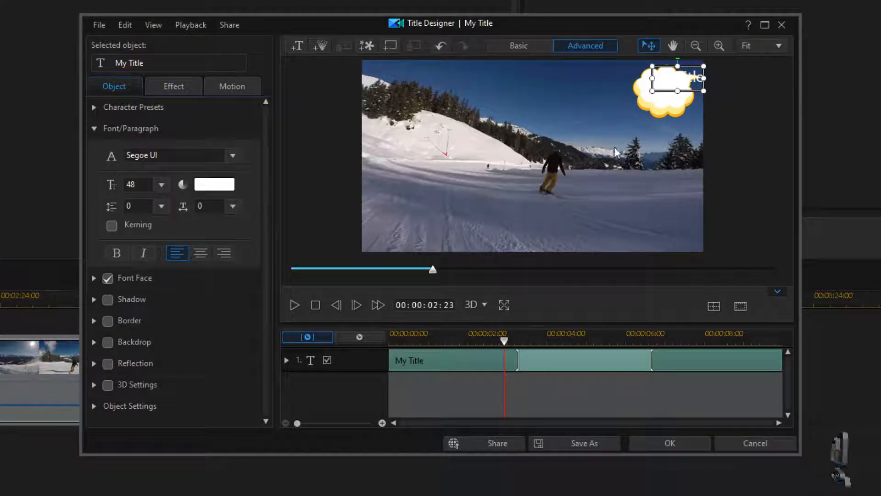
pyautogui.click(219, 183)
pyautogui.click(304, 238)
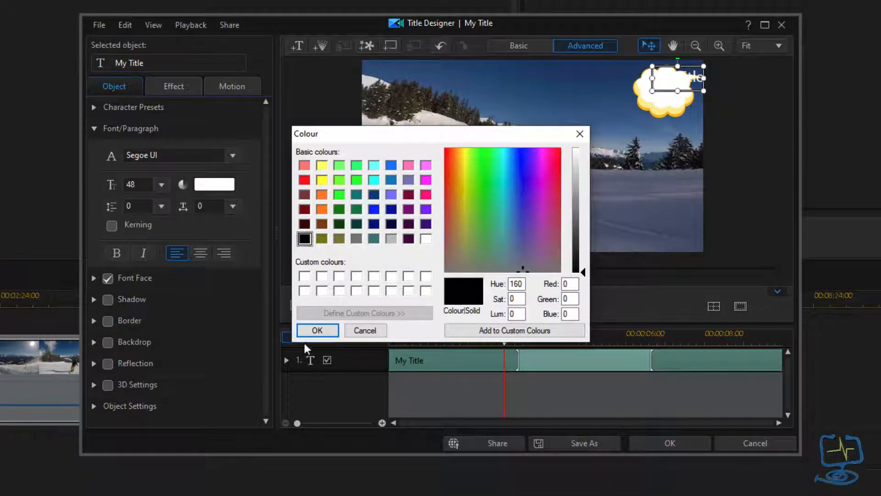
pyautogui.click(317, 330)
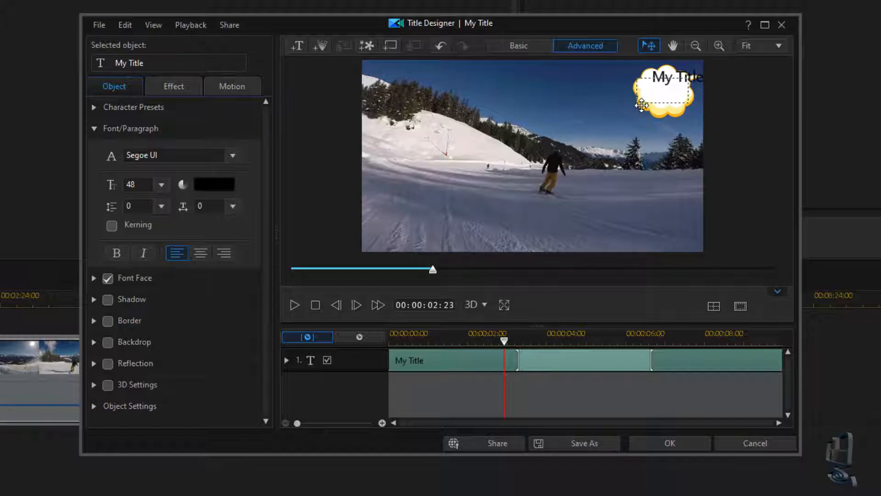
# - Move the text inside the cloud bubble, retype it as 'Help', and apply the changes
pyautogui.moveTo(641, 105); pyautogui.dragTo(642, 105)
pyautogui.hotkey('ctrl', 'a')
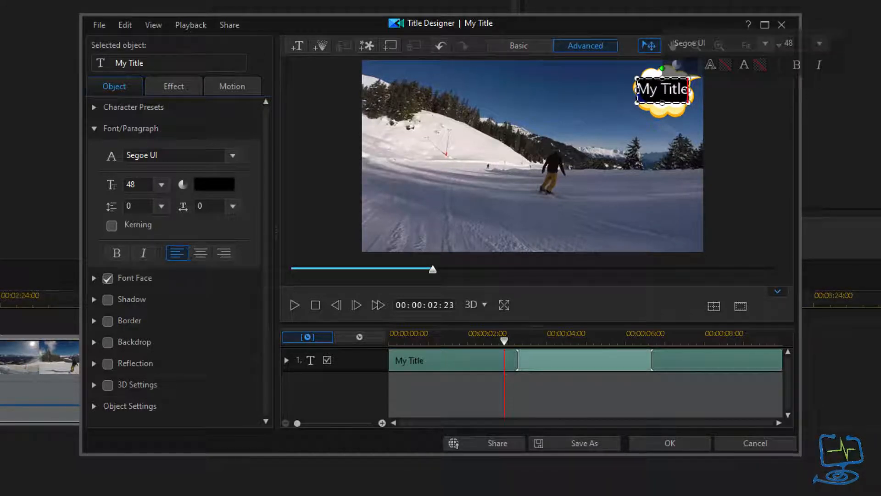
pyautogui.write('Help')
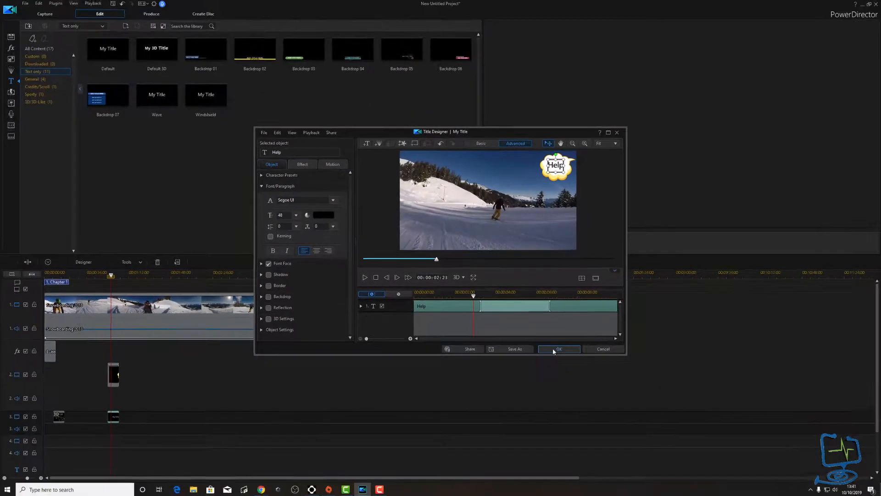
pyautogui.click(656, 444)
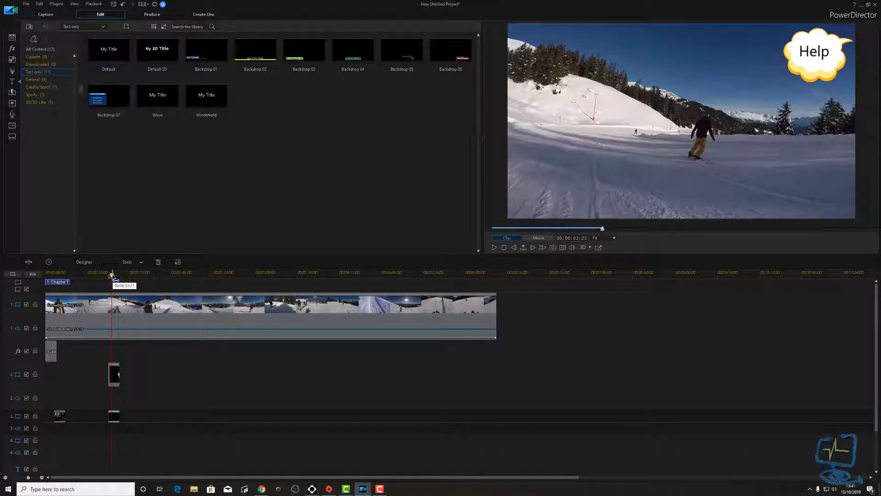
# - Place Backdrop 06 on track 3 near the clip's end and preview it full screen
pyautogui.moveTo(112, 275); pyautogui.dragTo(109, 275)
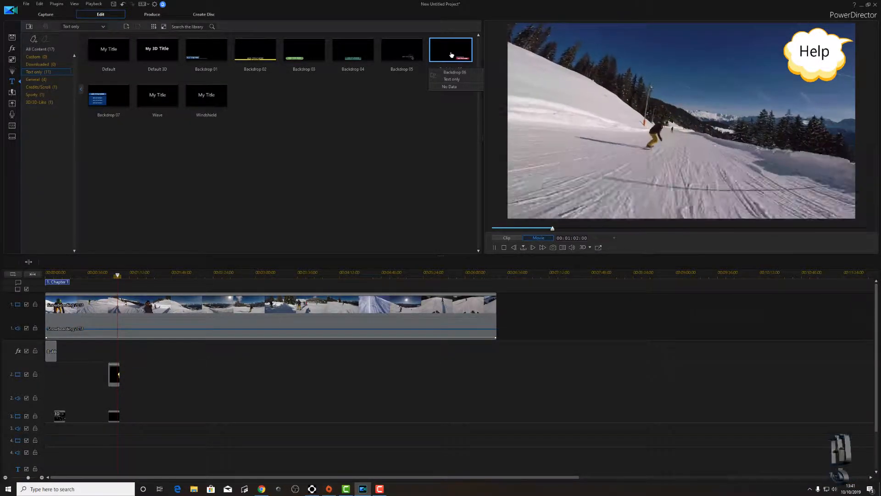
pyautogui.moveTo(452, 56); pyautogui.dragTo(473, 287)
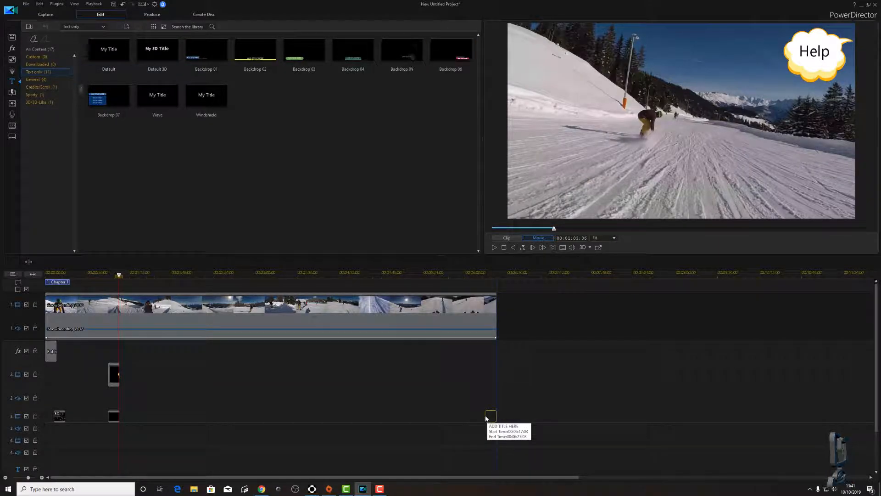
pyautogui.moveTo(486, 420); pyautogui.dragTo(487, 419)
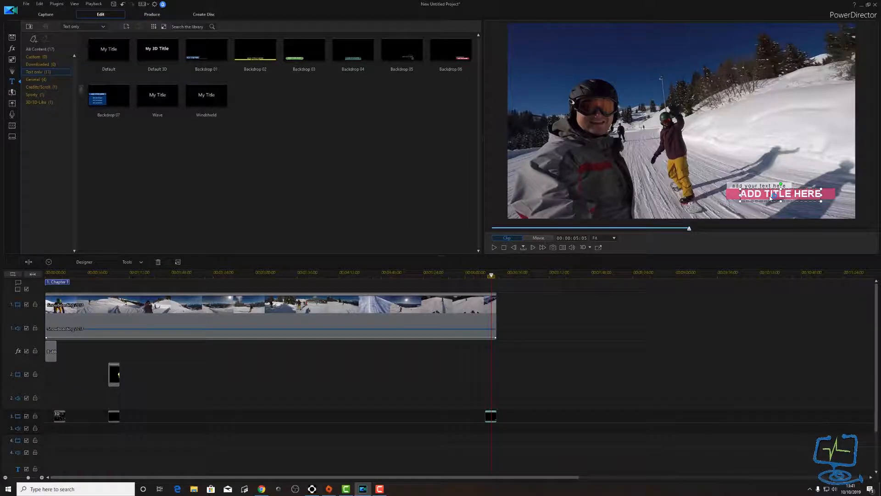
pyautogui.doubleClick(770, 196)
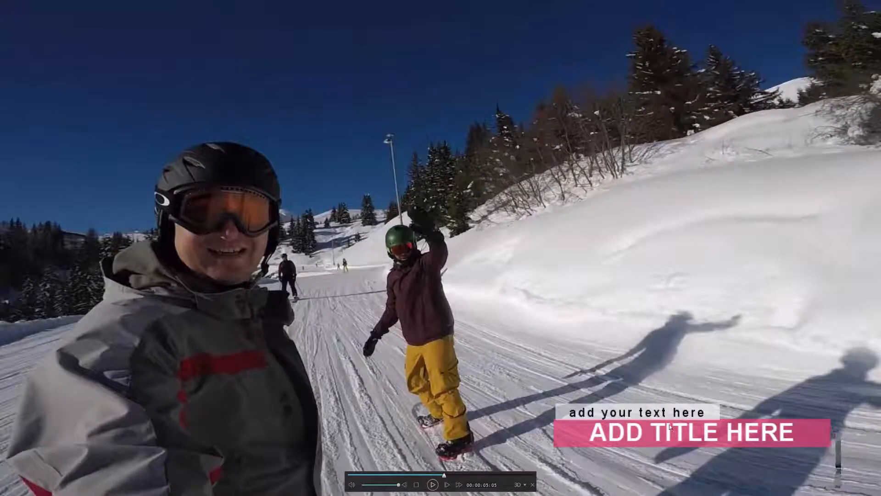
pyautogui.press('Escape')
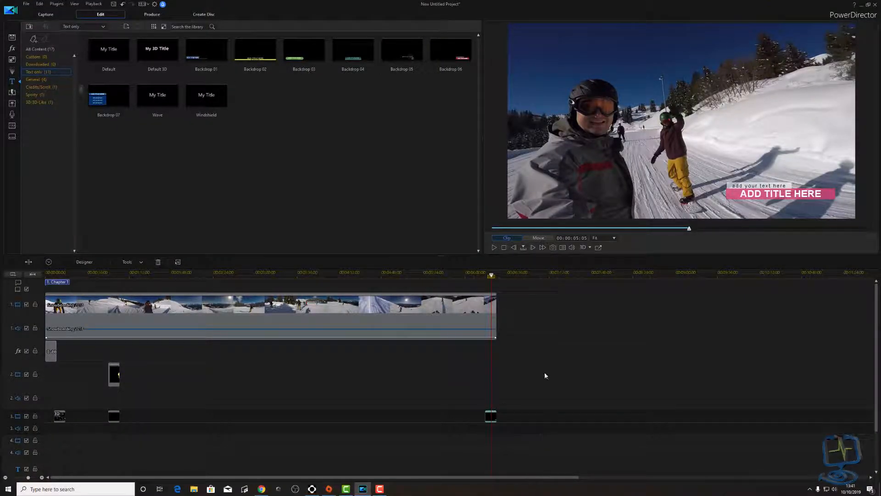
# - In Title Designer, replace the 'ADD TITLE HERE' wording with 'THE END'
pyautogui.doubleClick(490, 416)
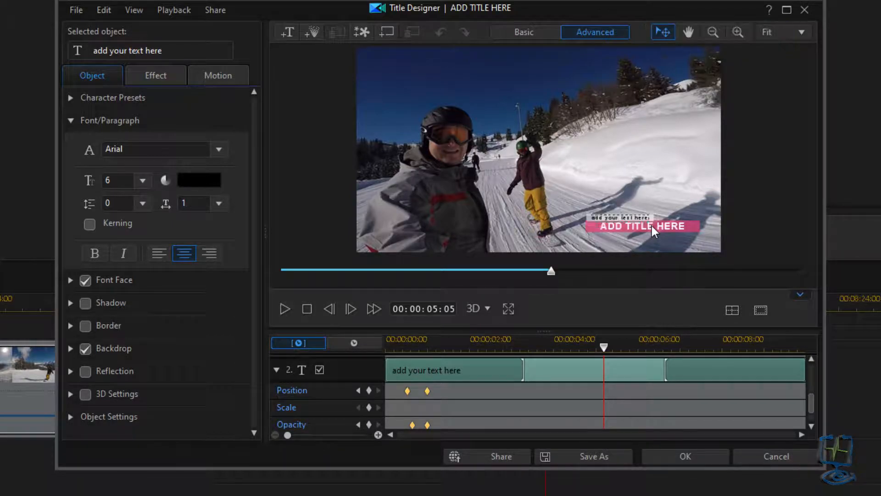
pyautogui.moveTo(813, 405); pyautogui.dragTo(815, 363)
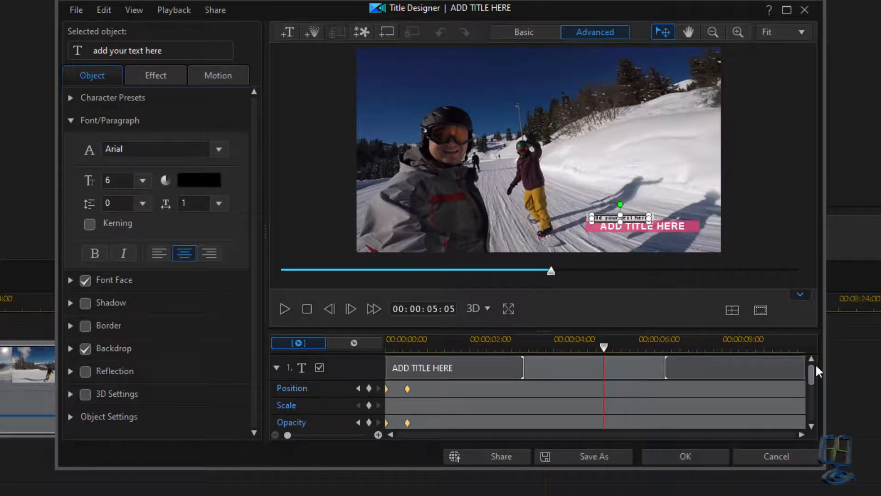
pyautogui.click(453, 371)
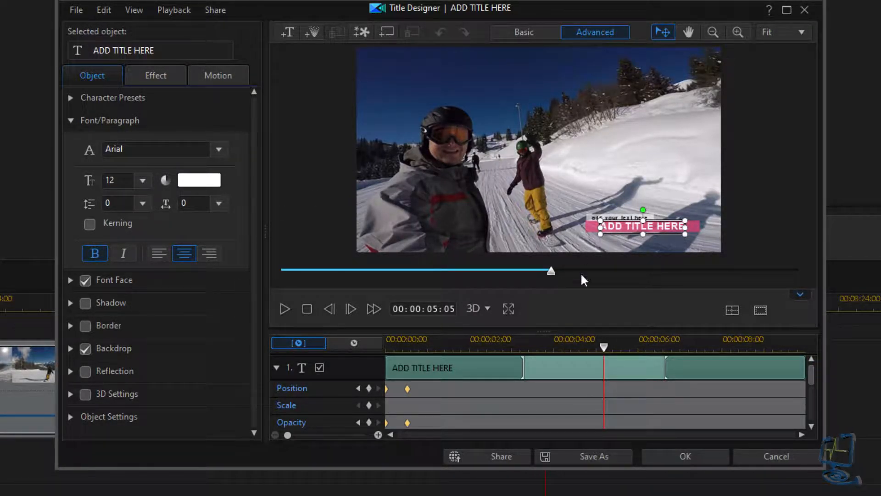
pyautogui.doubleClick(638, 229)
pyautogui.click(637, 229)
pyautogui.doubleClick(638, 229)
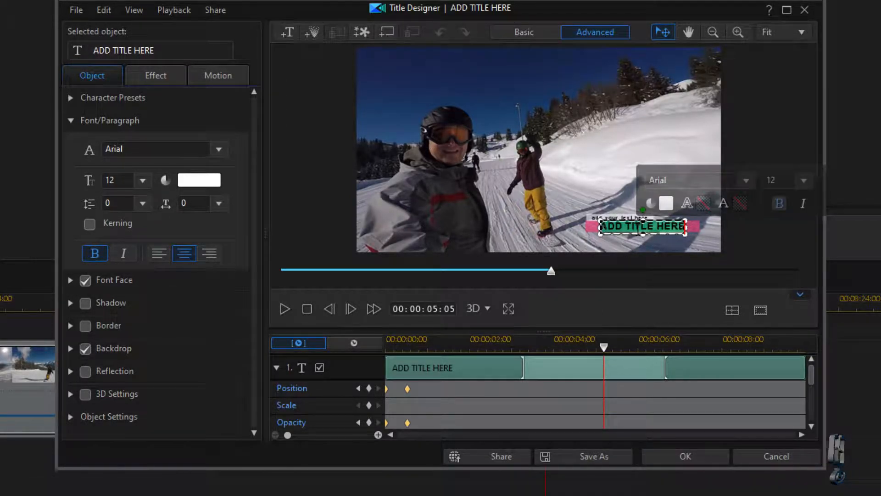
pyautogui.write('THE END')
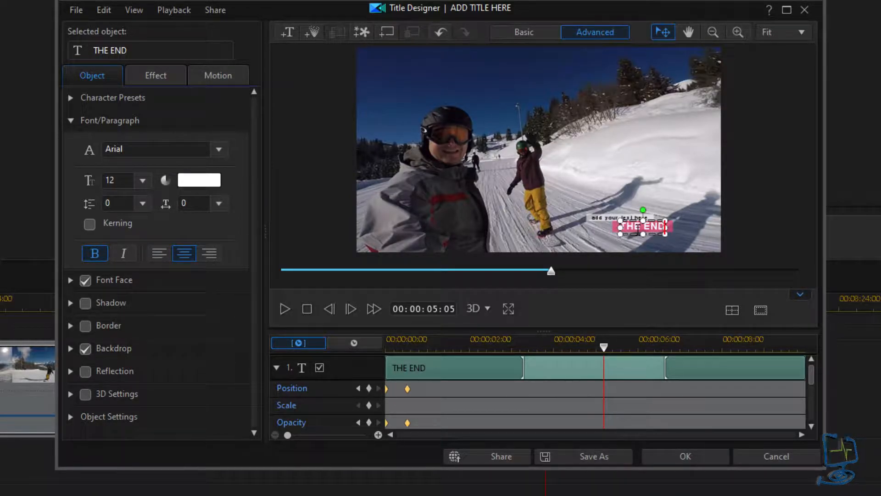
# - Change the small upper text line to 'Snowboarding'
pyautogui.moveTo(809, 372); pyautogui.dragTo(810, 403)
pyautogui.click(435, 367)
pyautogui.doubleClick(638, 218)
pyautogui.write('Snowboartding')
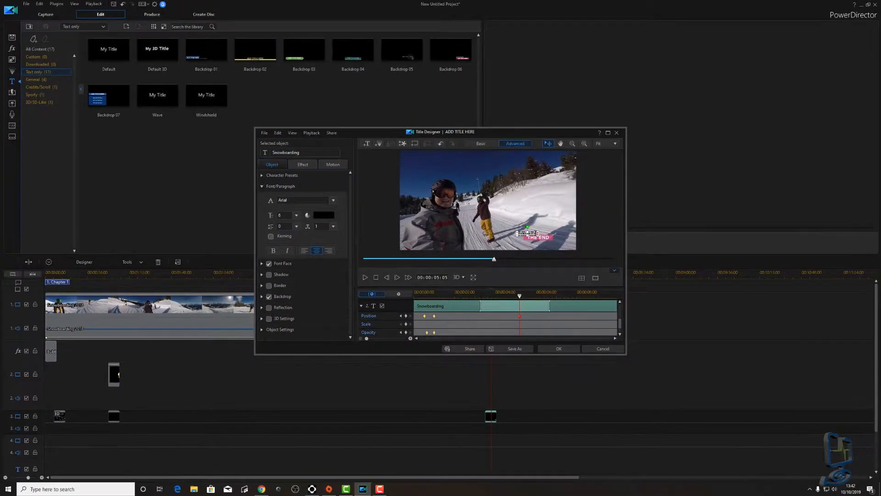
# - Apply the title edits and play back the ending with the THE END title
pyautogui.click(559, 349)
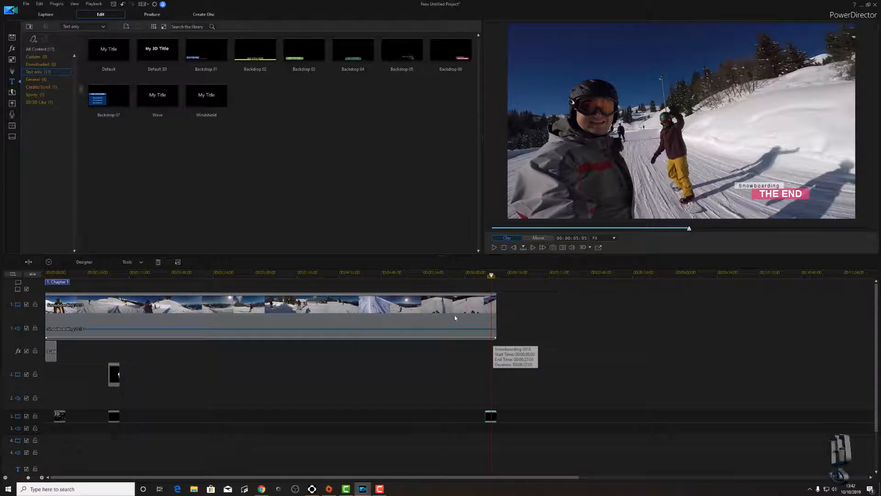
pyautogui.click(479, 276)
pyautogui.press('space')
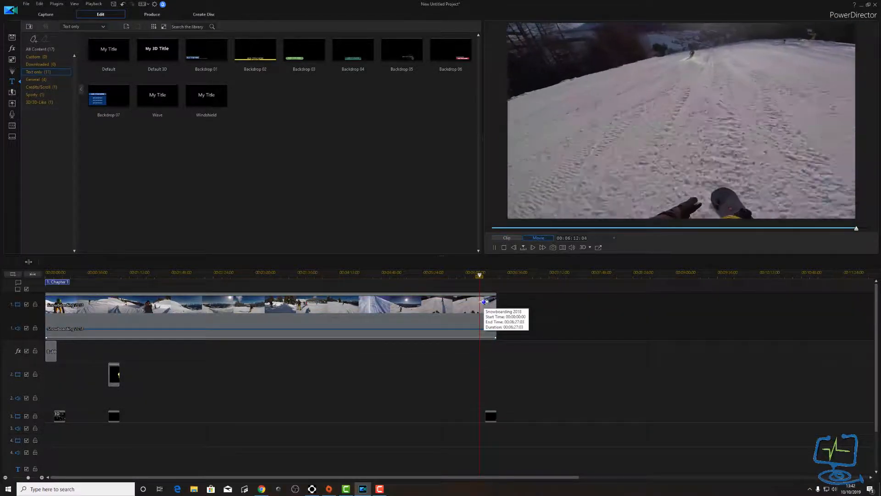
pyautogui.click(487, 276)
pyautogui.press('space')
pyautogui.press('space')
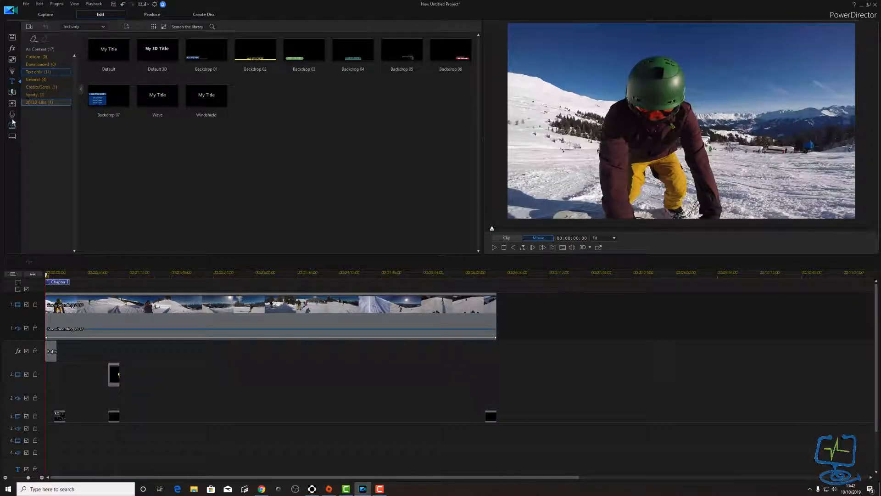
# - In the Transition Room, preview Box and list All Content (134)
pyautogui.click(12, 94)
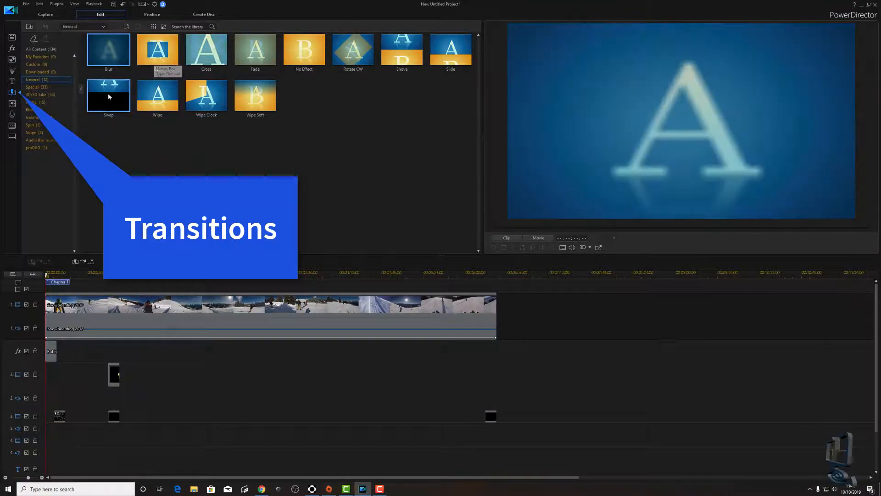
pyautogui.click(151, 54)
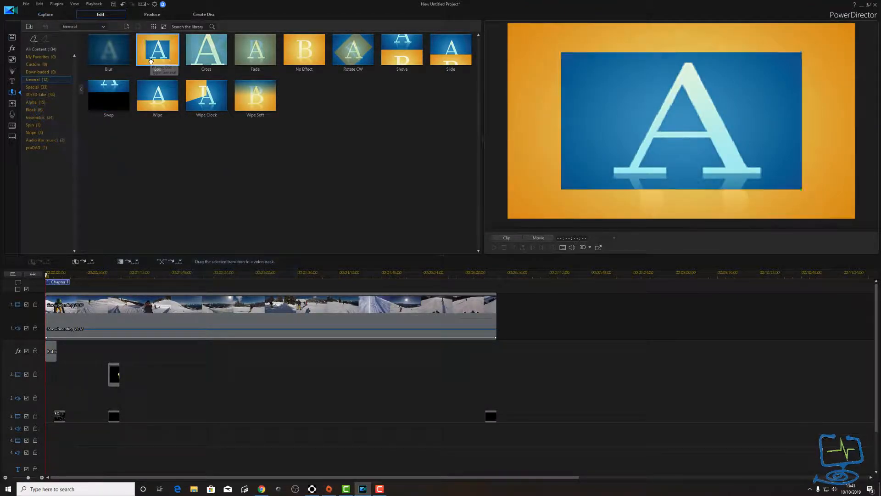
pyautogui.click(39, 50)
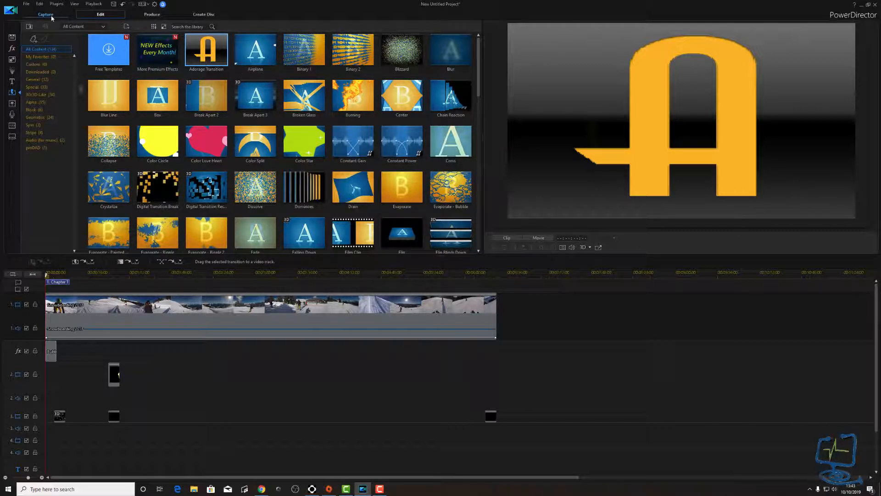
# - Place Skateboard.mp4 on track 1 after the Snowboarding 2018 clip, play the join, and select it
pyautogui.click(12, 37)
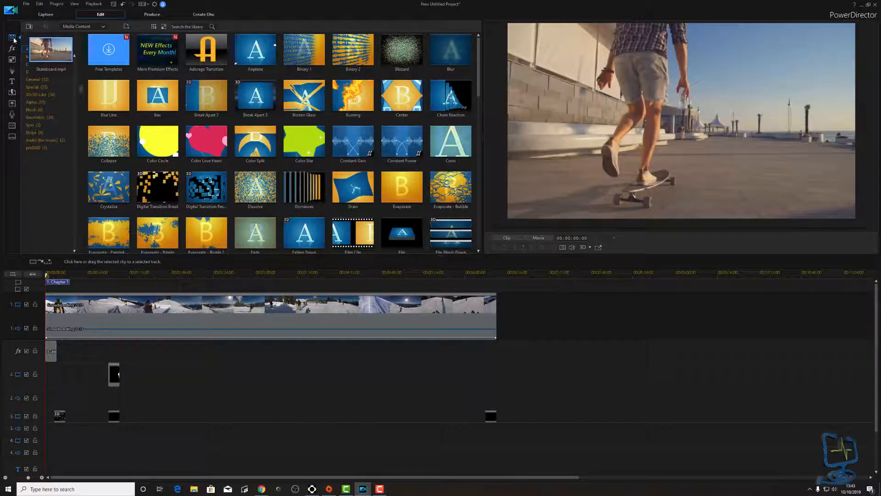
pyautogui.moveTo(54, 51); pyautogui.dragTo(500, 306)
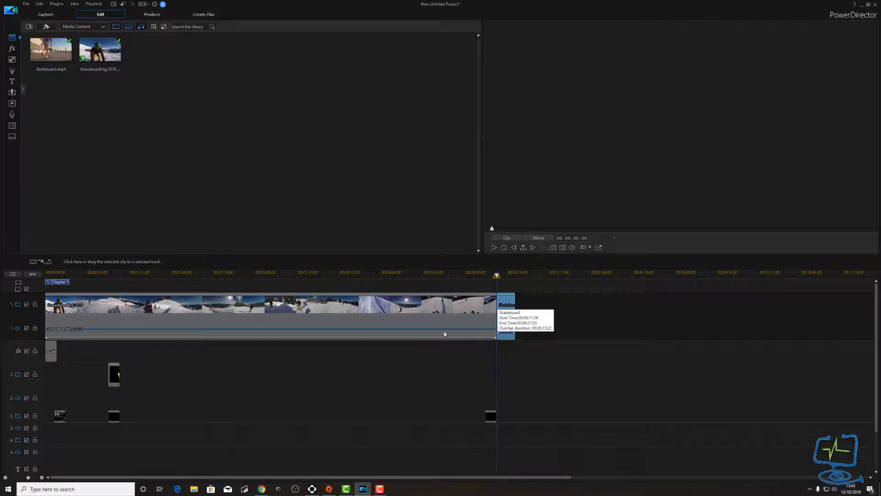
pyautogui.click(494, 275)
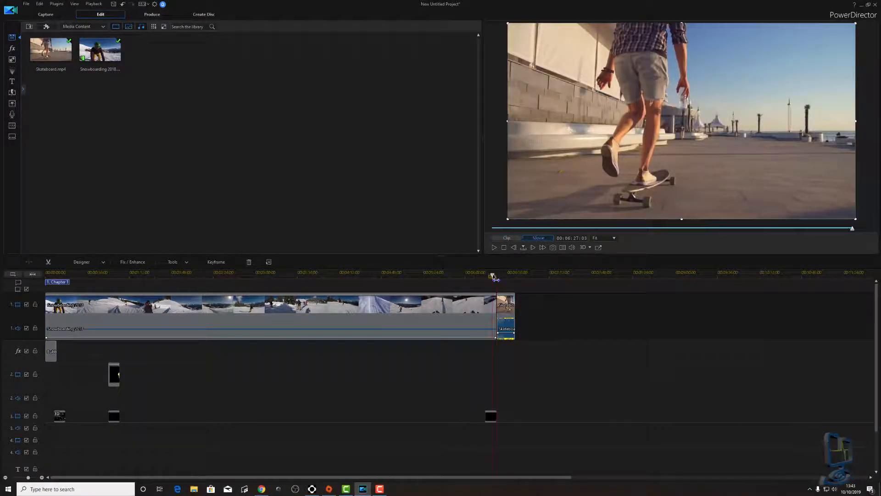
pyautogui.press('space')
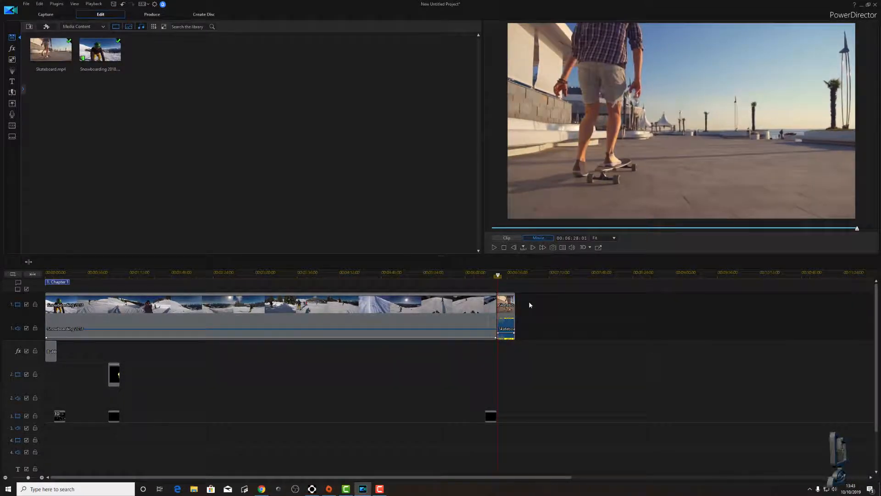
pyautogui.press('space')
pyautogui.click(507, 337)
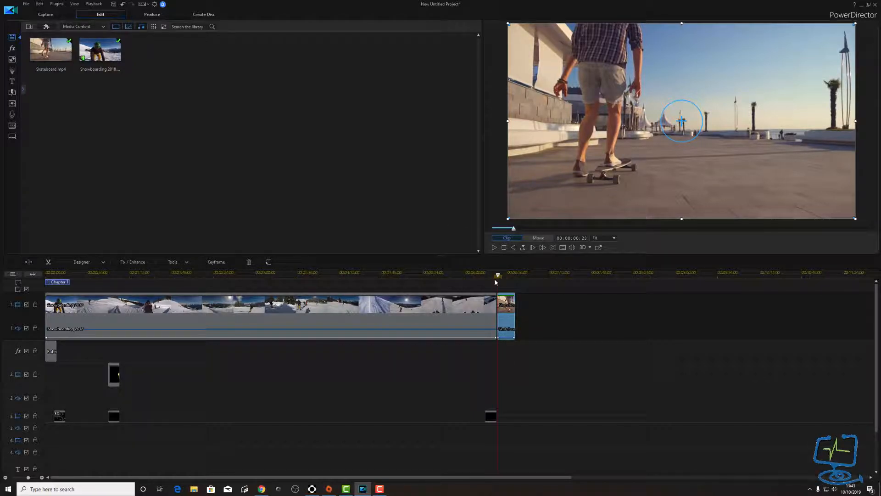
pyautogui.click(13, 95)
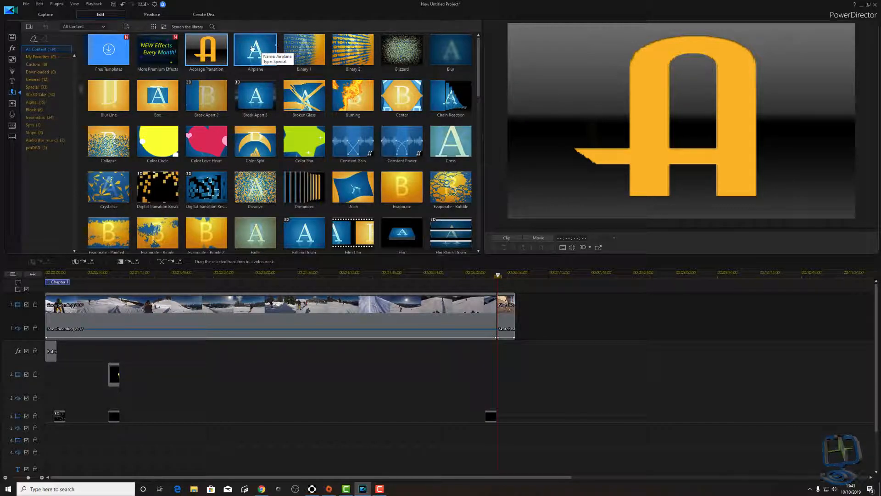
# - Place the Airplane transition between the Snowboarding 2018 and Skateboard clips, checking it with undo and redo
pyautogui.moveTo(252, 49); pyautogui.dragTo(497, 308)
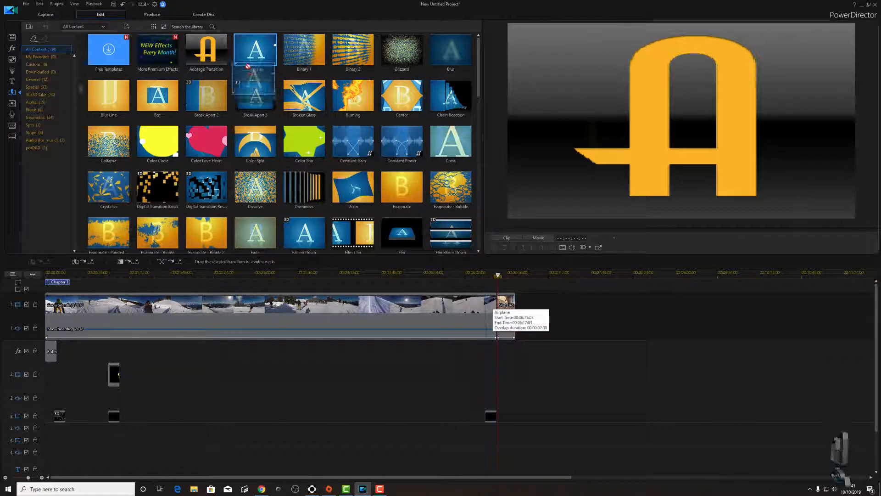
pyautogui.click(41, 478)
pyautogui.click(41, 478)
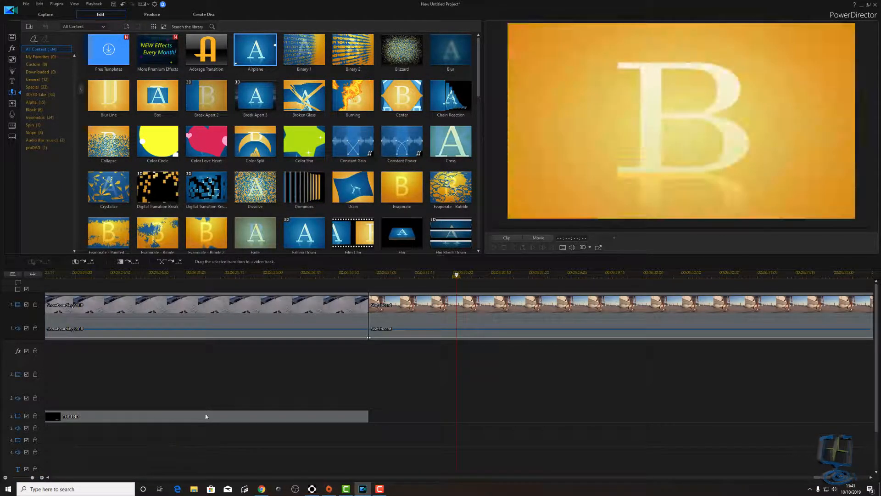
pyautogui.moveTo(254, 46); pyautogui.dragTo(384, 308)
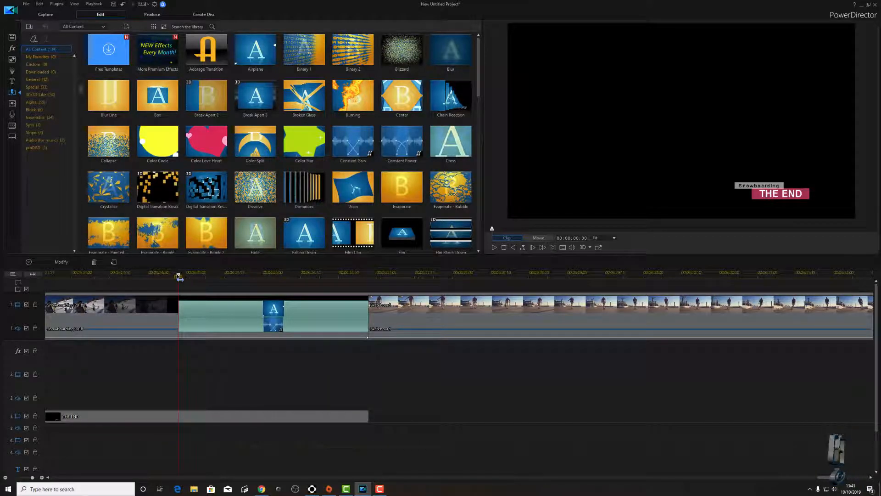
pyautogui.hotkey('ctrl', 'z')
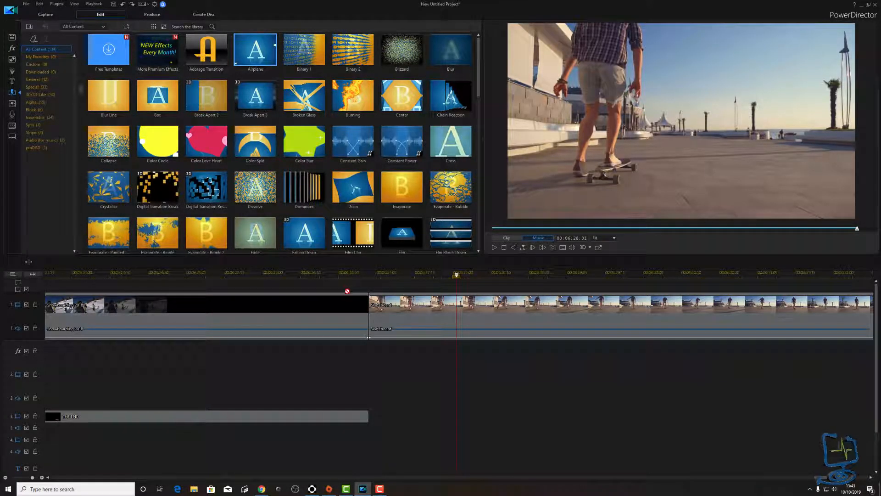
pyautogui.hotkey('ctrl', 'y')
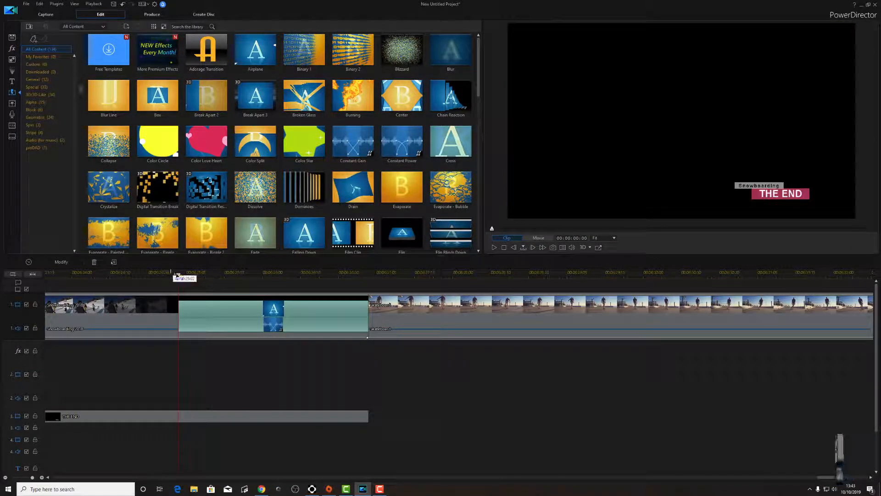
# - Play back through the Airplane transition from just before it
pyautogui.click(174, 274)
pyautogui.click(234, 321)
pyautogui.press('space')
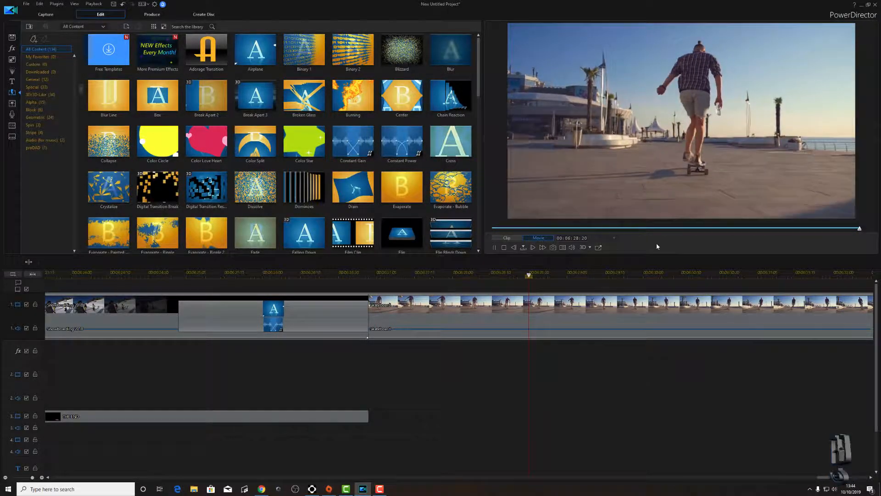
pyautogui.press('space')
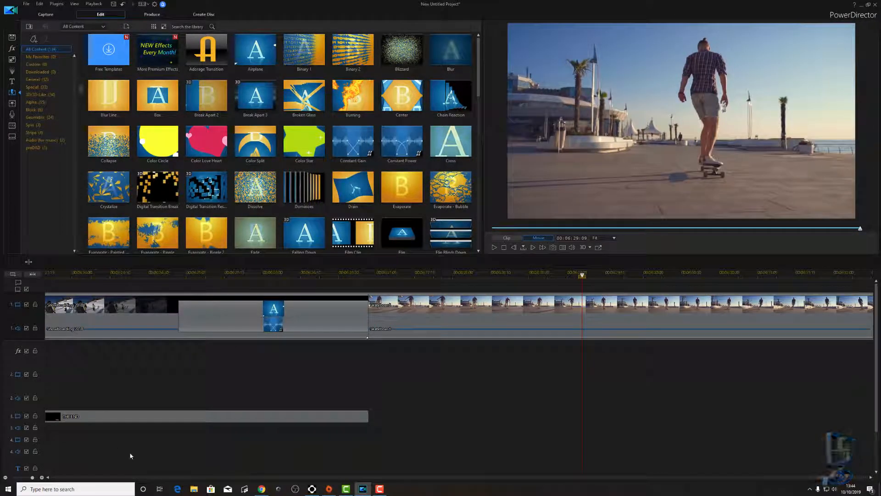
# - Zoom the timeline out and replay the transition from about 00:06:24:00
pyautogui.click(6, 478)
pyautogui.click(6, 478)
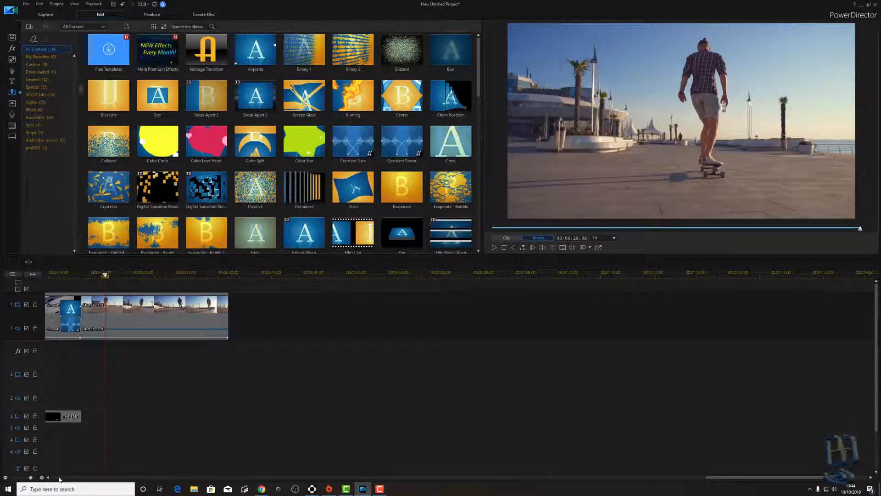
pyautogui.click(60, 479)
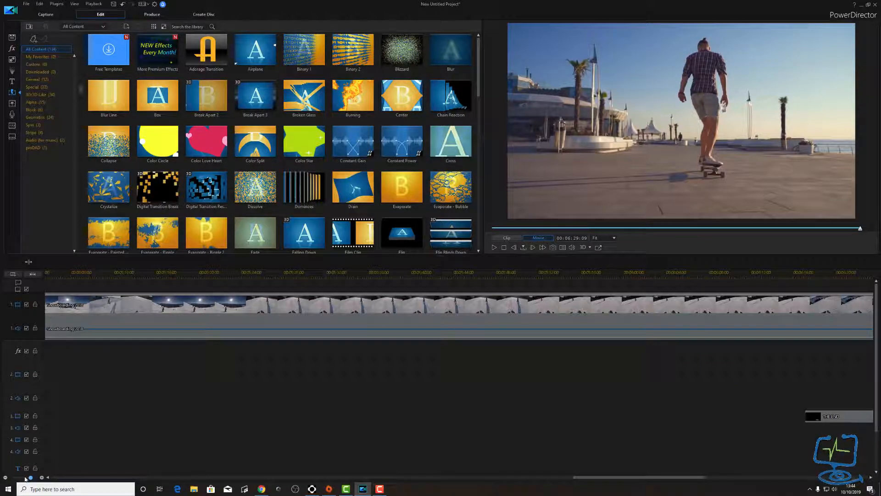
pyautogui.click(5, 478)
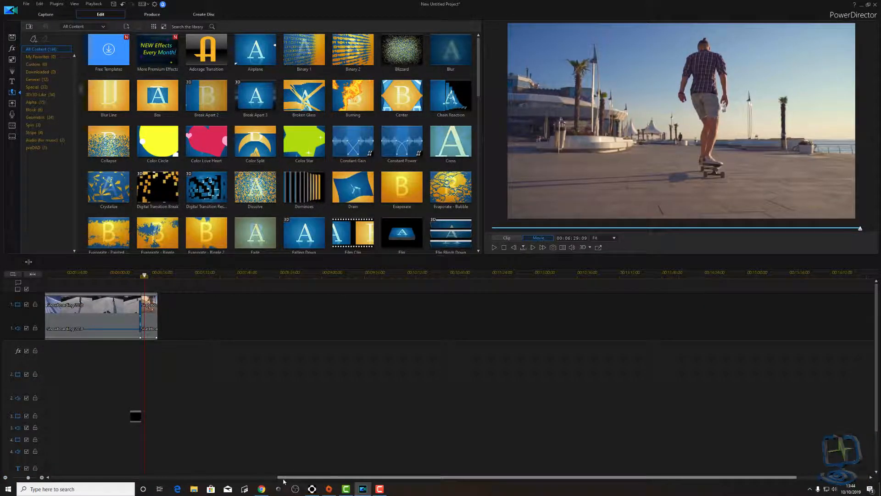
pyautogui.moveTo(288, 480); pyautogui.dragTo(58, 481)
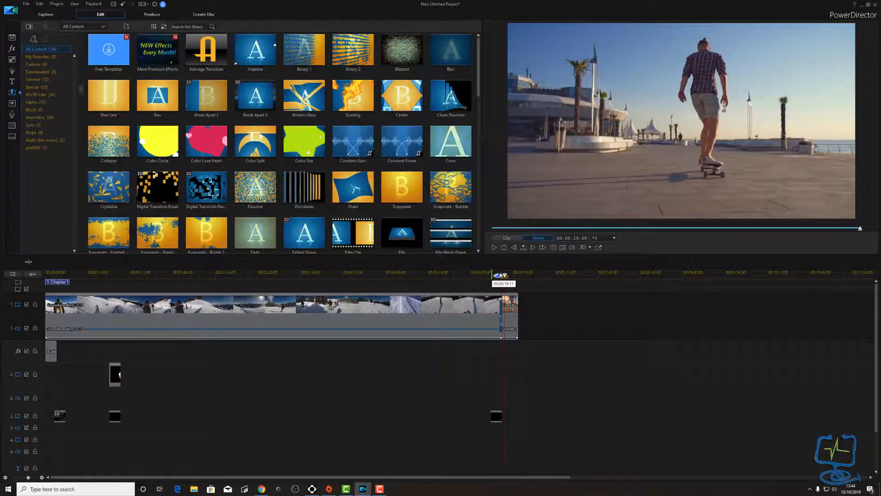
pyautogui.moveTo(505, 276); pyautogui.dragTo(498, 277)
pyautogui.press('space')
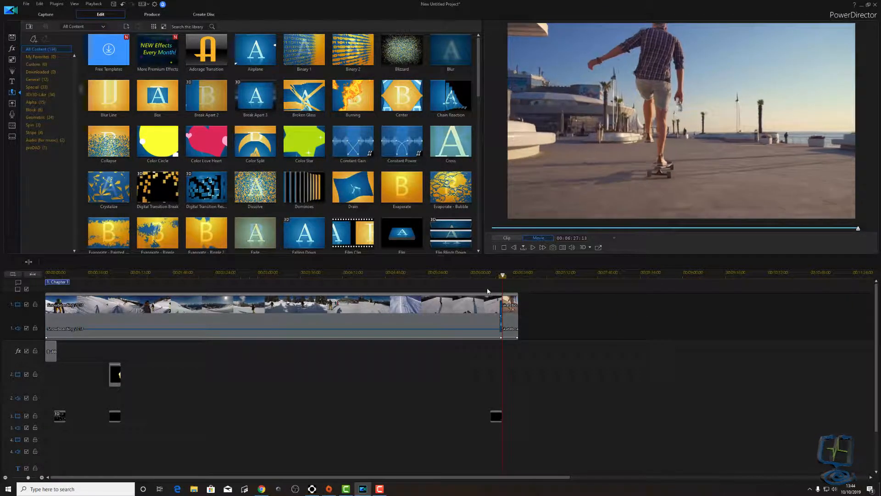
pyautogui.press('space')
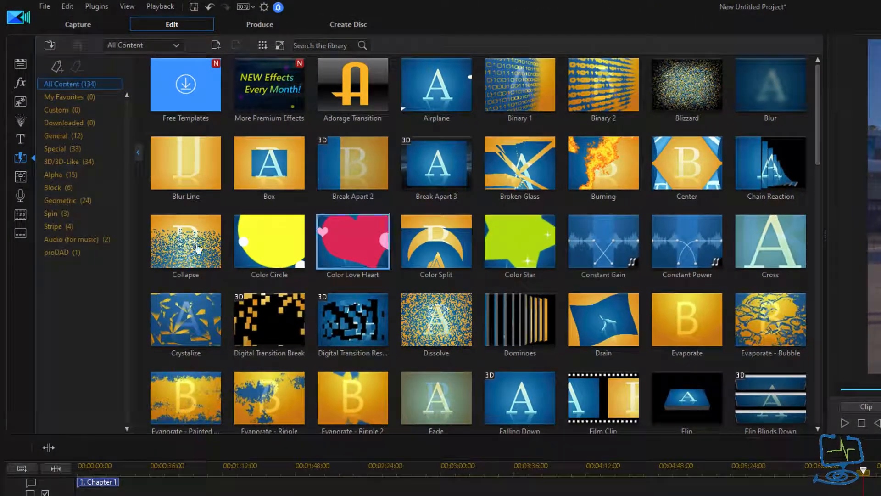
# - Open the audio mixer and raise the snowboarding clip's Audio 1 level to about +6 dB, then lower it
pyautogui.click(19, 178)
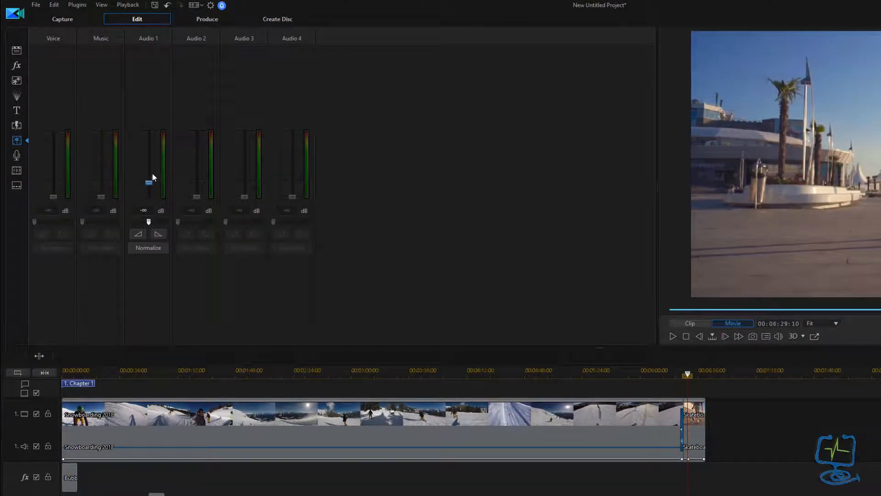
pyautogui.moveTo(153, 175); pyautogui.dragTo(154, 162)
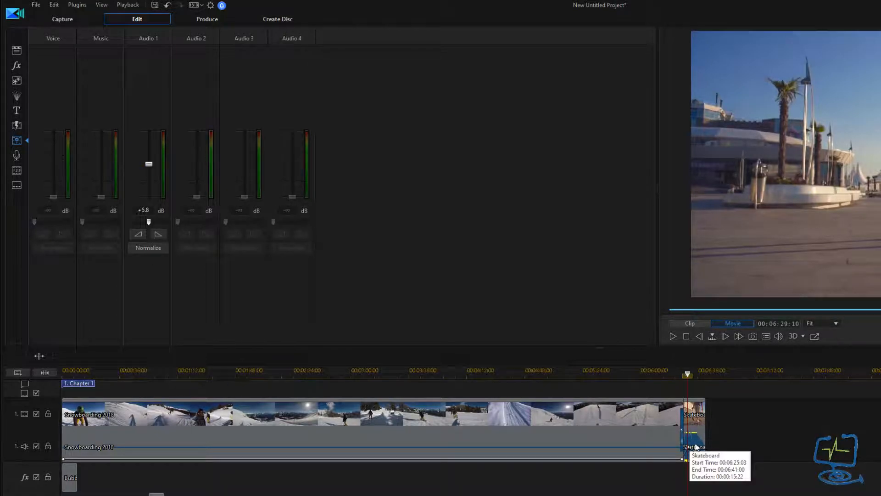
pyautogui.click(585, 431)
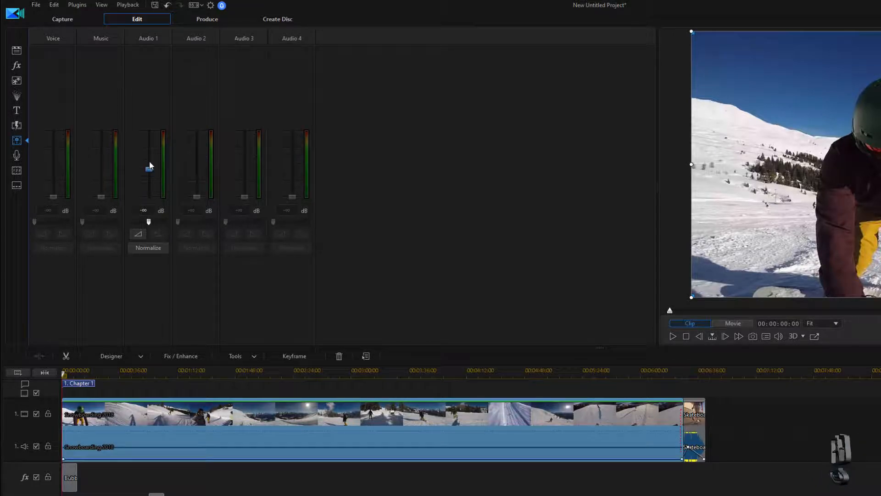
pyautogui.moveTo(150, 166); pyautogui.dragTo(150, 157)
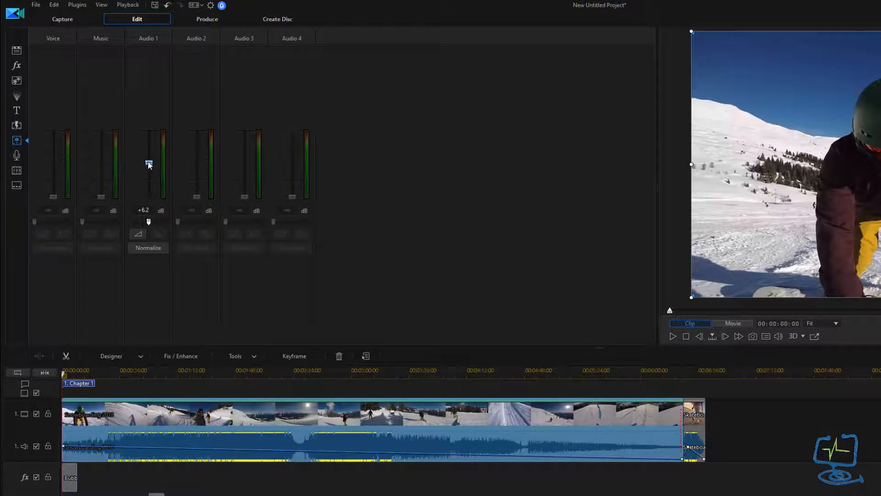
pyautogui.moveTo(148, 218); pyautogui.dragTo(148, 218)
# - Raise the Skateboard clip's Audio 1 level to +0.3 dB, then return it to -∞ dB
pyautogui.click(695, 436)
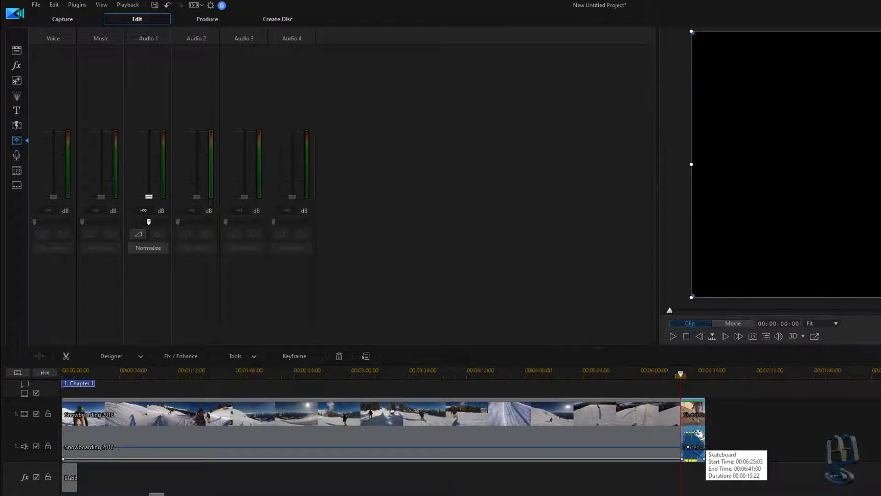
pyautogui.click(697, 372)
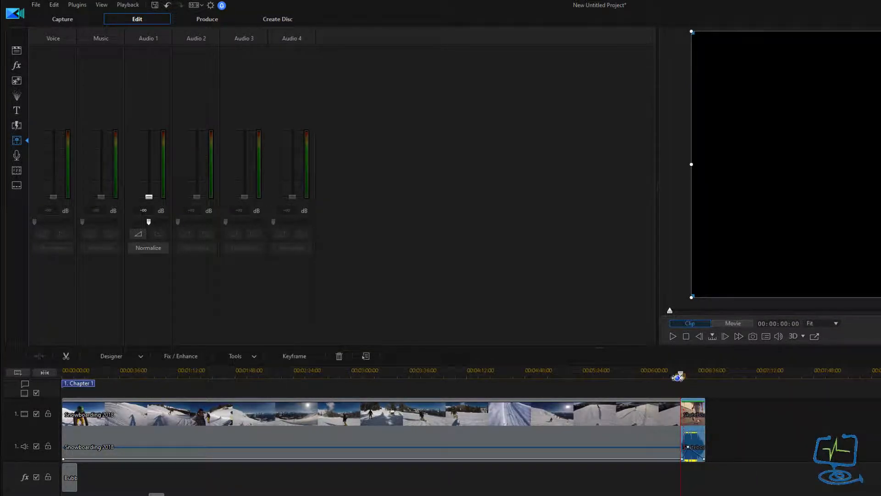
pyautogui.moveTo(149, 197); pyautogui.dragTo(149, 180)
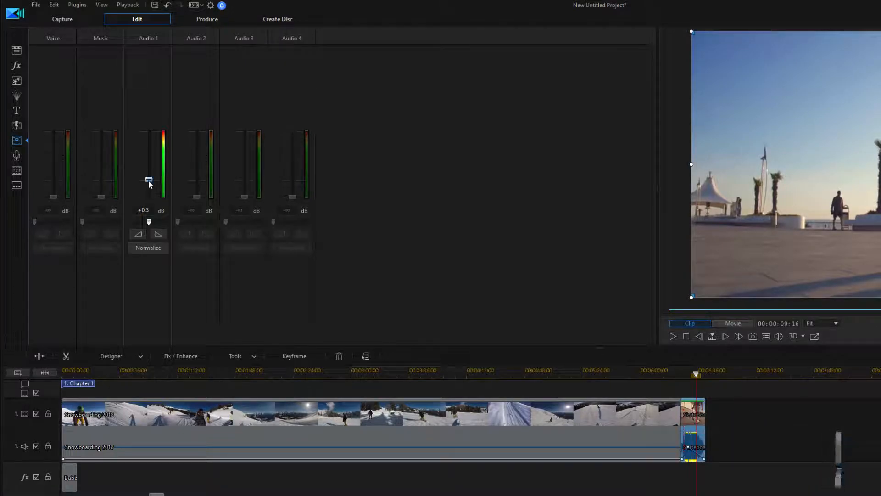
pyautogui.moveTo(155, 216); pyautogui.dragTo(155, 218)
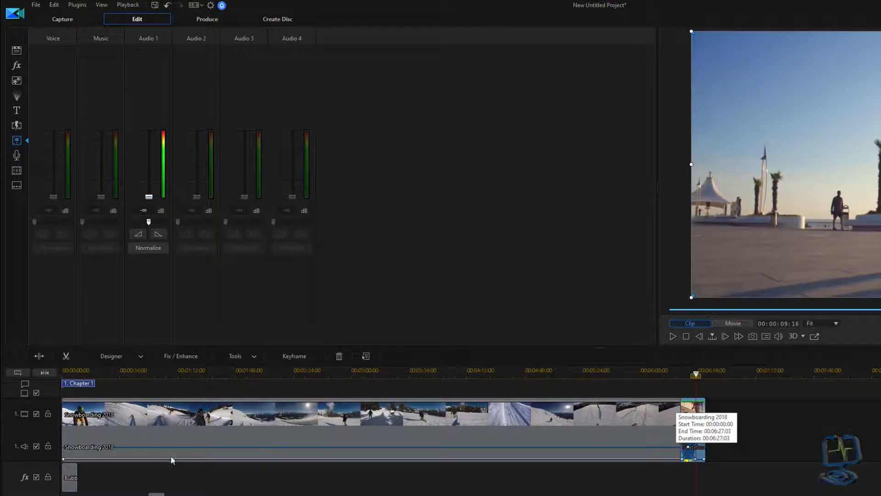
pyautogui.click(627, 374)
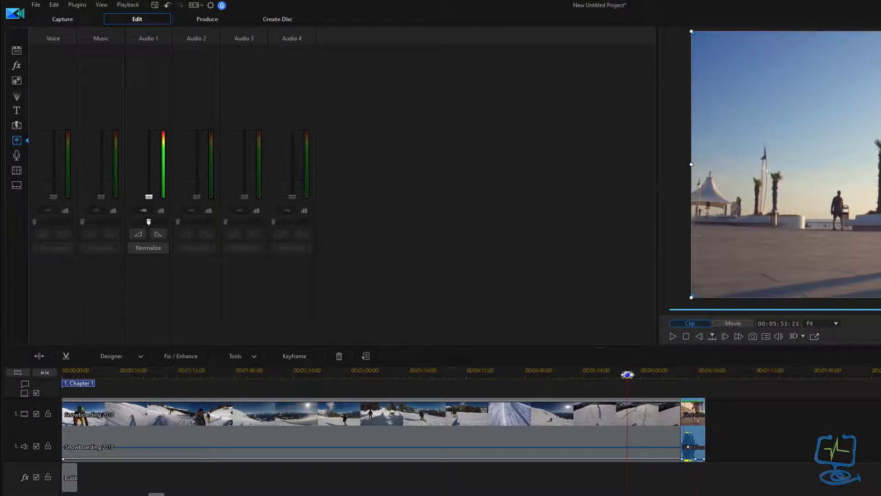
pyautogui.click(698, 445)
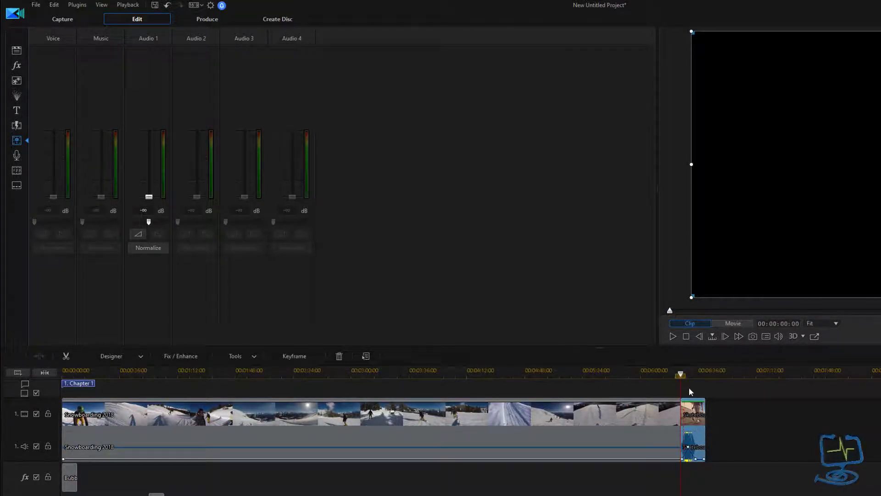
pyautogui.click(685, 374)
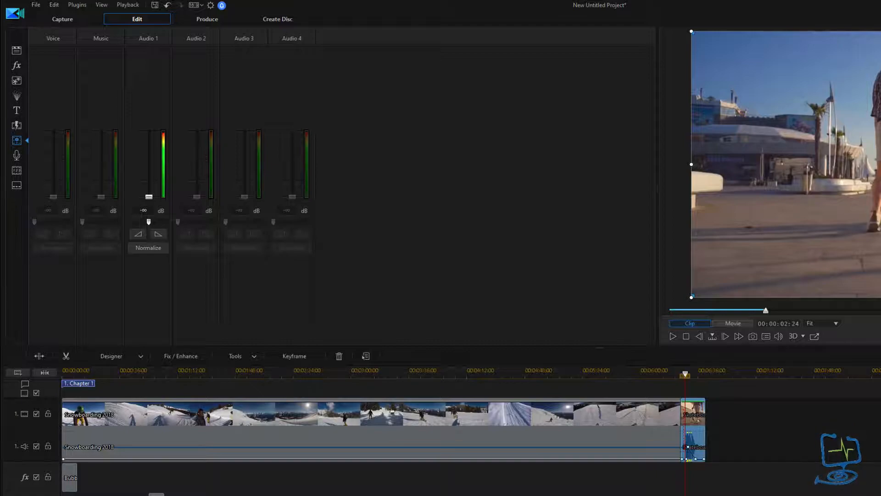
# - Mute the first audio track and preview the snowboarding clip near the clip junction without sound
pyautogui.press('+')
pyautogui.press('+')
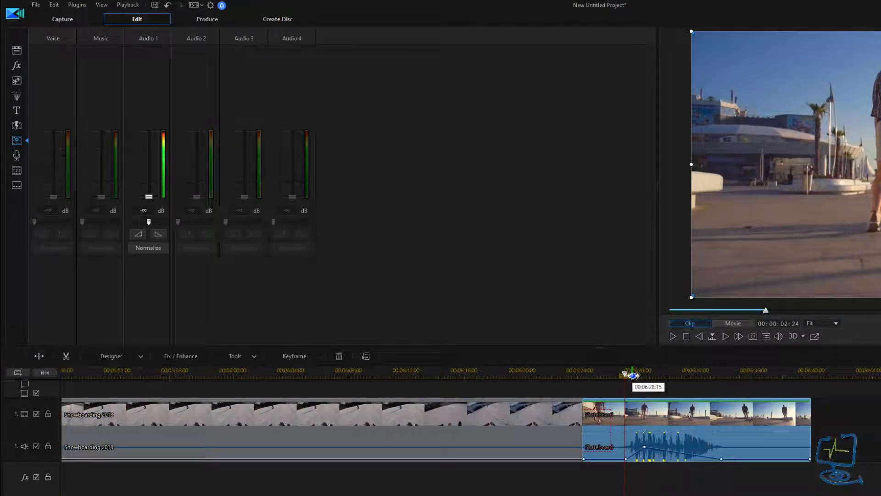
pyautogui.moveTo(625, 375); pyautogui.dragTo(590, 375)
pyautogui.click(565, 442)
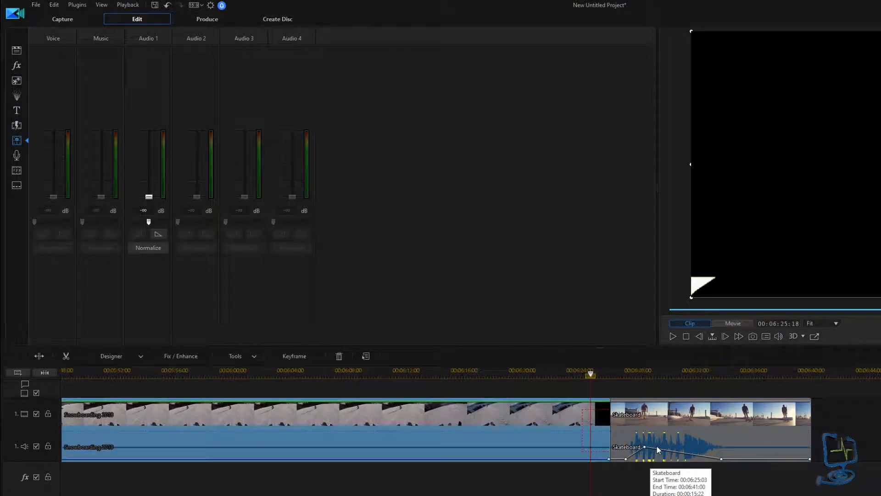
pyautogui.click(38, 445)
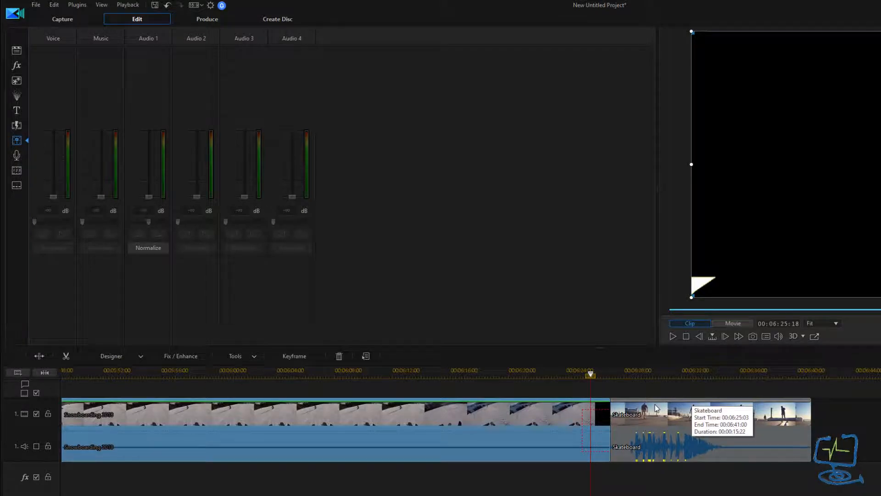
pyautogui.press('space')
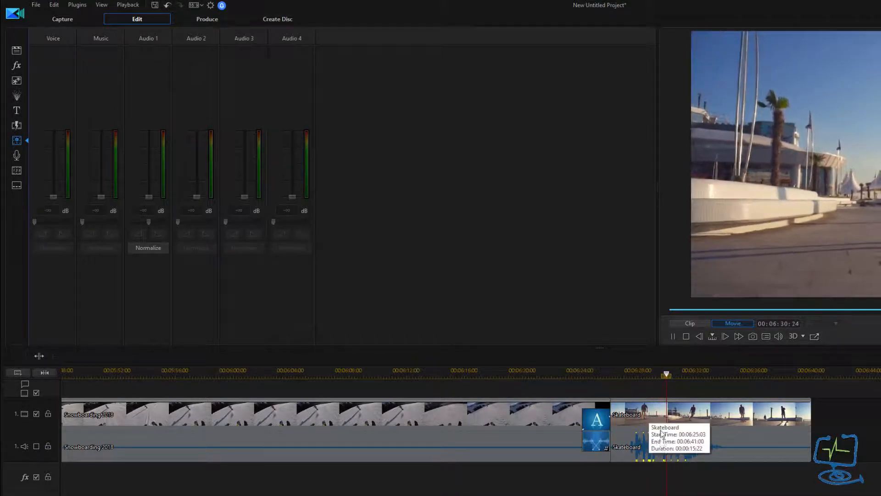
pyautogui.press('space')
pyautogui.click(717, 433)
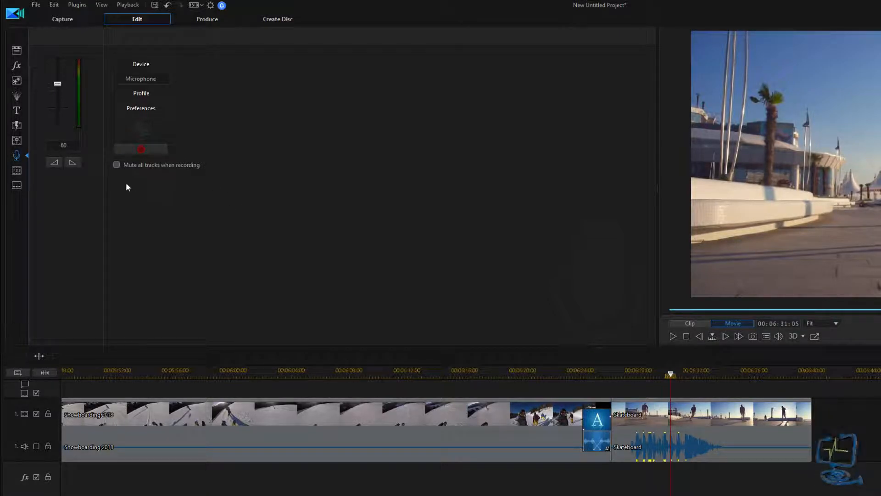
pyautogui.click(117, 165)
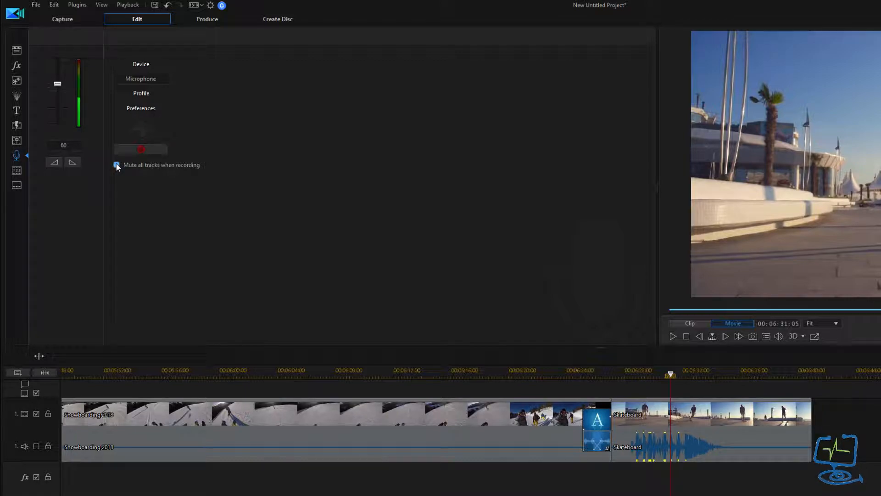
pyautogui.click(151, 63)
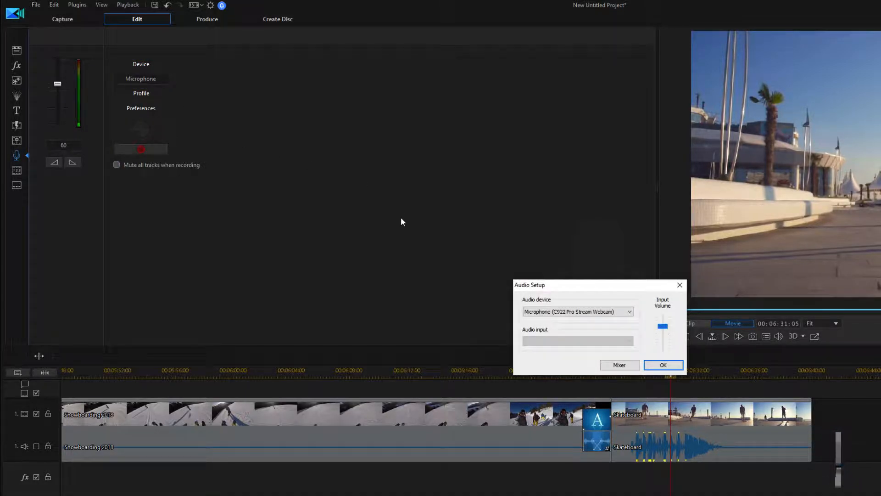
pyautogui.click(589, 312)
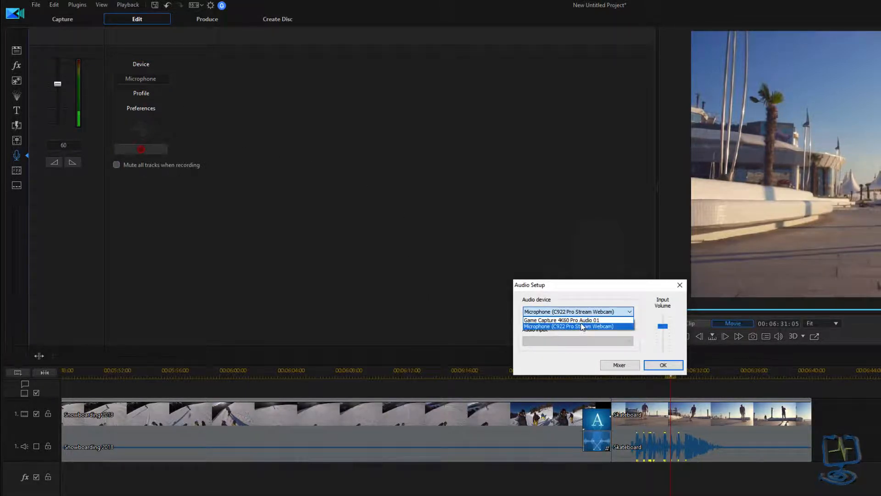
pyautogui.click(587, 326)
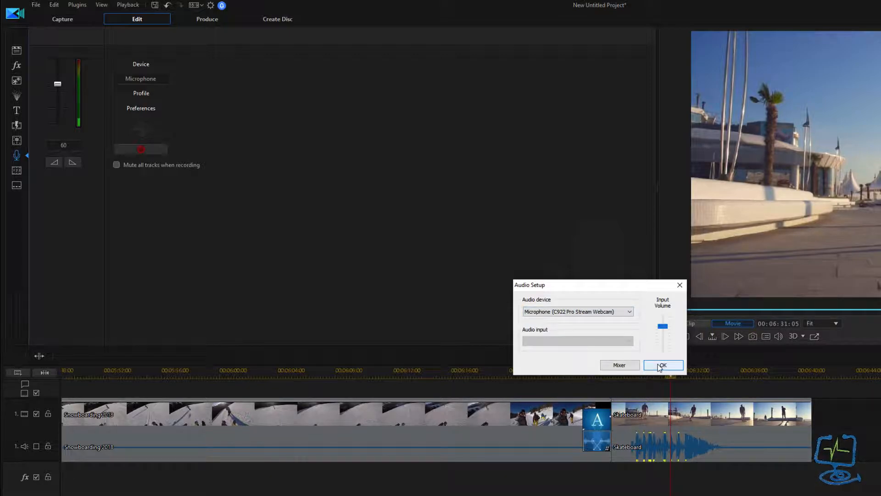
pyautogui.click(680, 285)
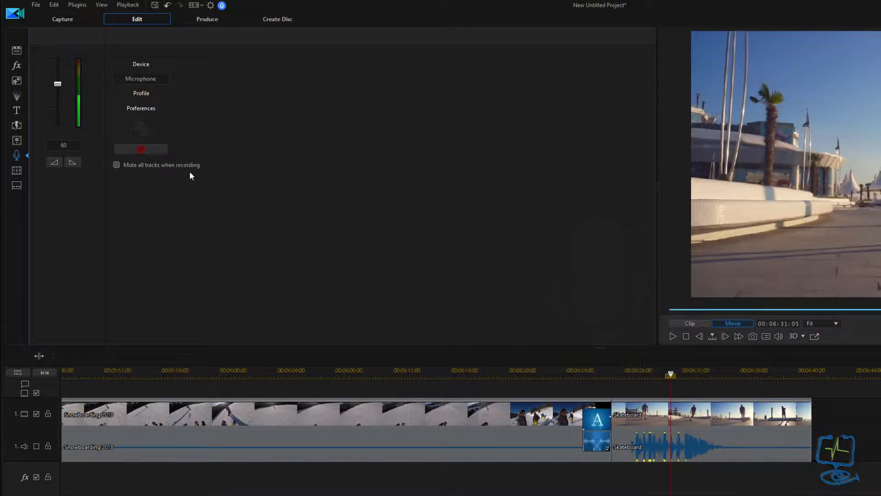
# - Open the Chapter room and compare 'Insert chapters evenly' with the fixed-interval option
pyautogui.click(17, 167)
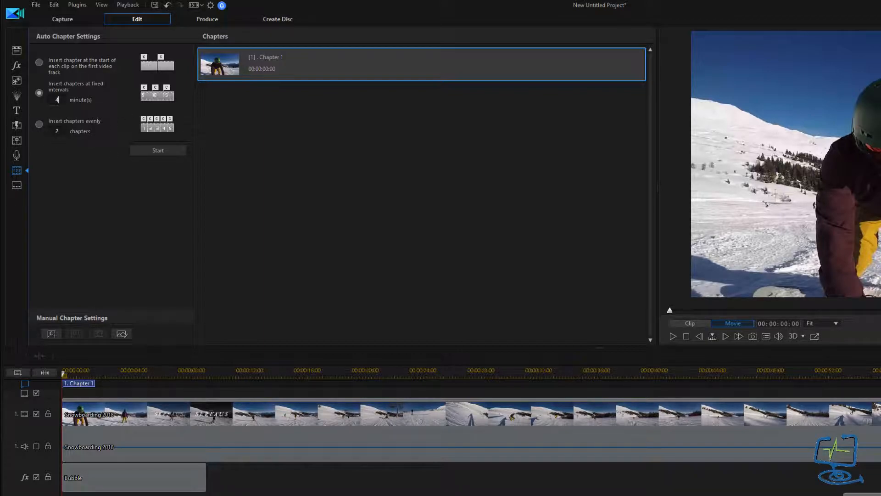
pyautogui.click(39, 124)
pyautogui.click(39, 92)
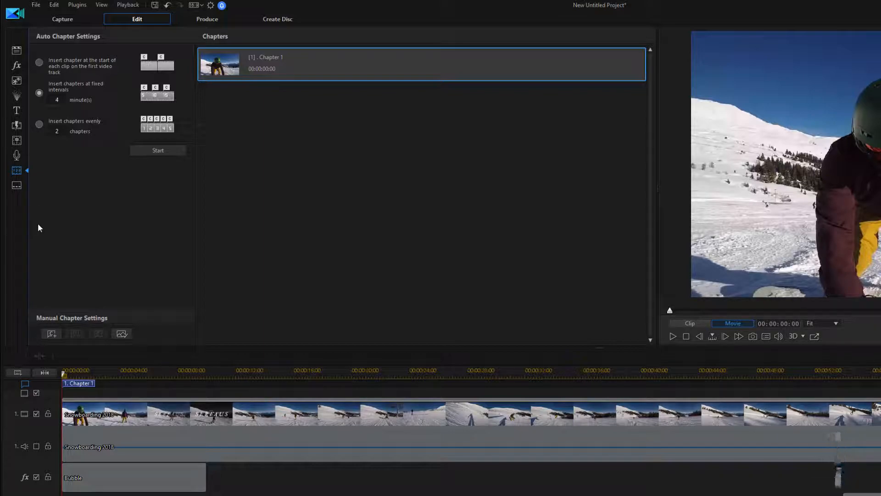
# - Add a subtitle ending at 00:00:12:00 with the text 'Hello again'
pyautogui.click(16, 185)
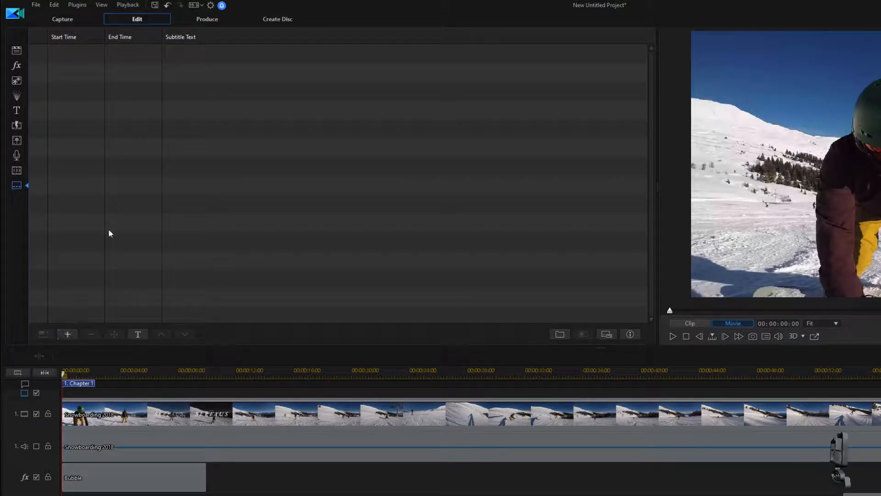
pyautogui.click(68, 334)
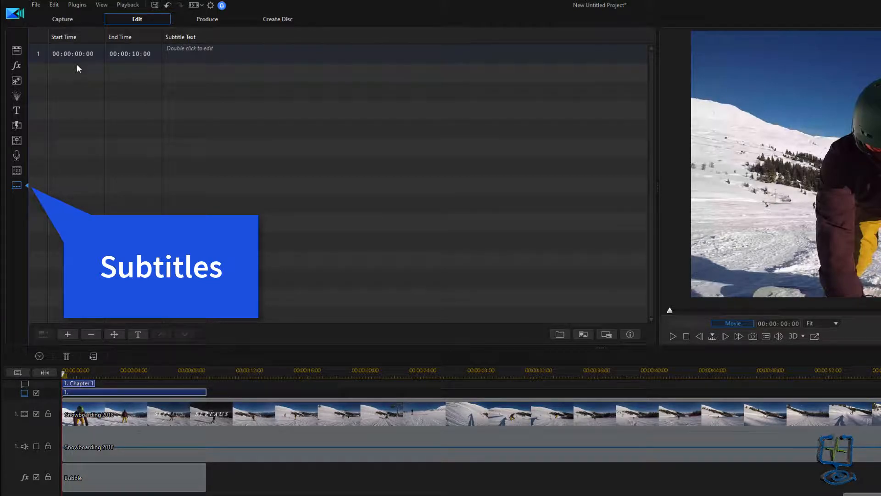
pyautogui.click(141, 54)
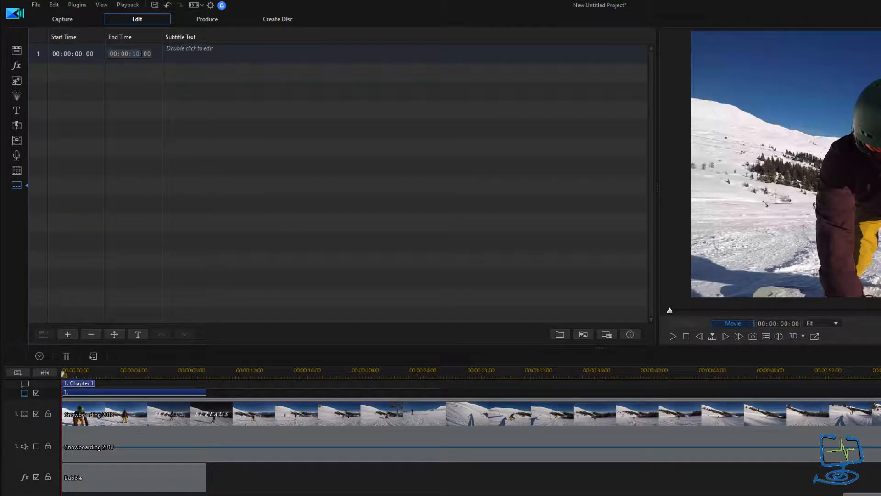
pyautogui.write('12')
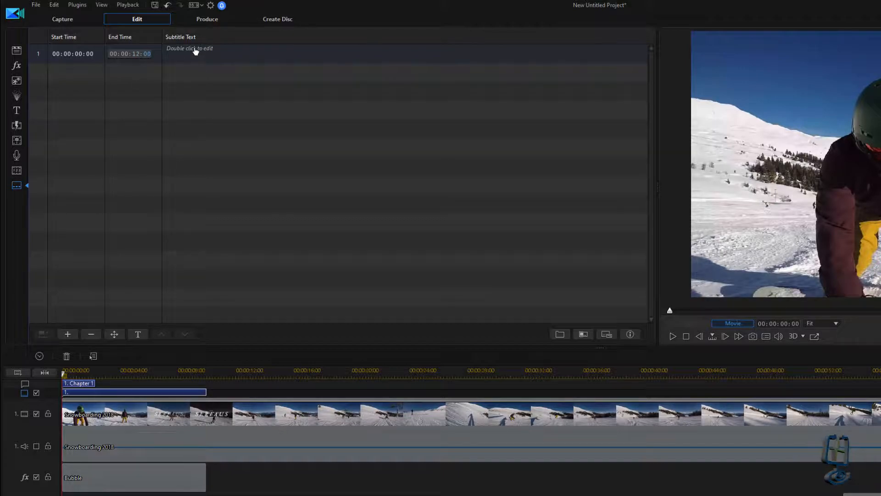
pyautogui.doubleClick(196, 51)
pyautogui.write('H')
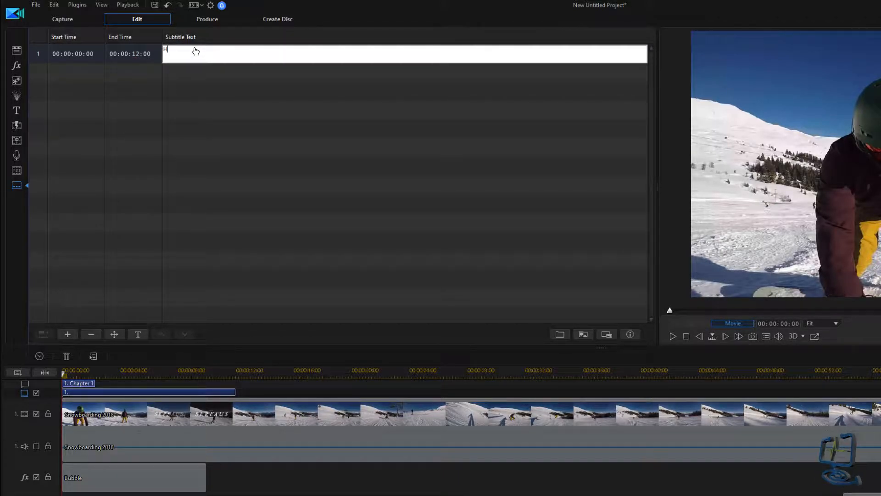
pyautogui.write('ello again')
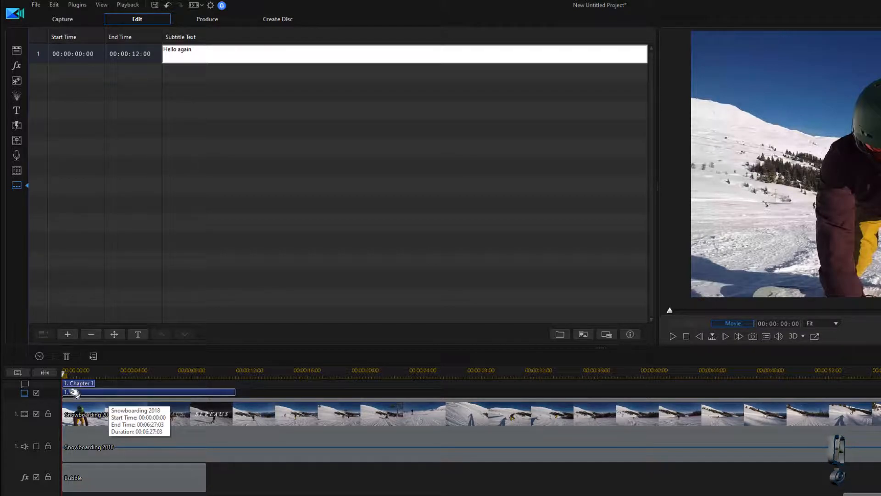
pyautogui.click(257, 279)
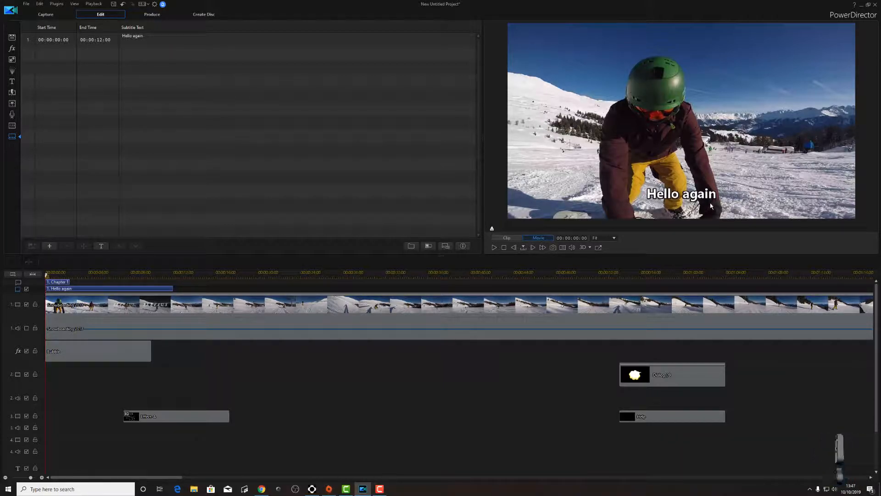
# - Play the video to check the 'Hello again' subtitle, then switch to Produce
pyautogui.press('space')
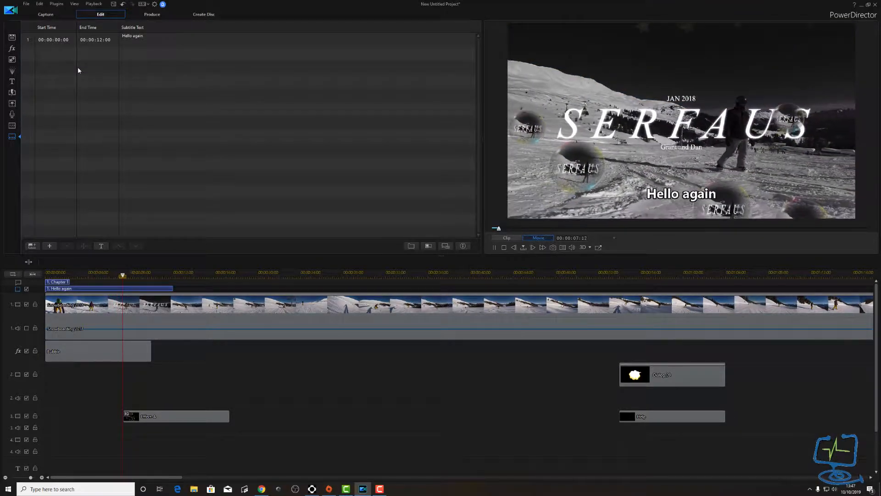
pyautogui.press('space')
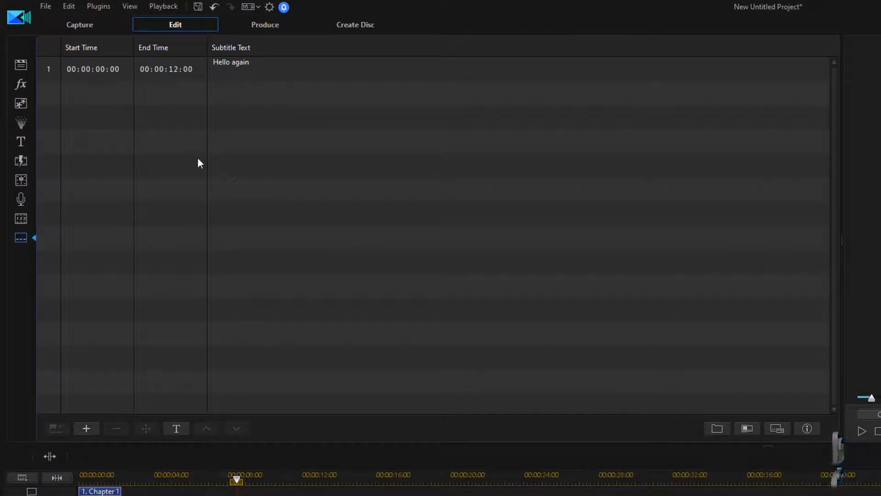
pyautogui.click(266, 24)
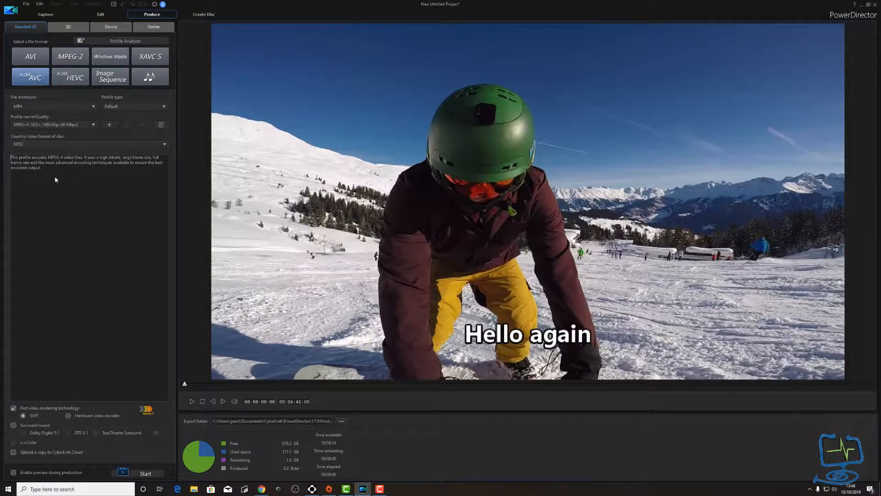
# - Switch the output file extension to MKV, then back to MP4
pyautogui.click(94, 106)
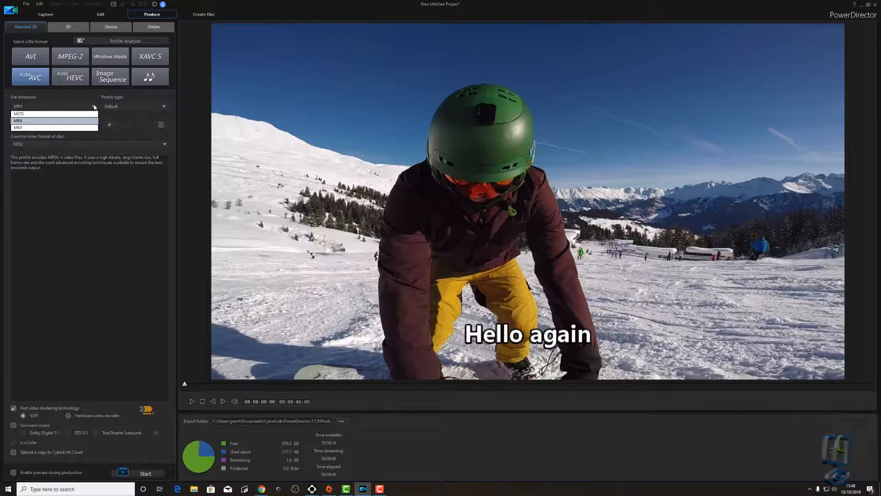
pyautogui.click(79, 127)
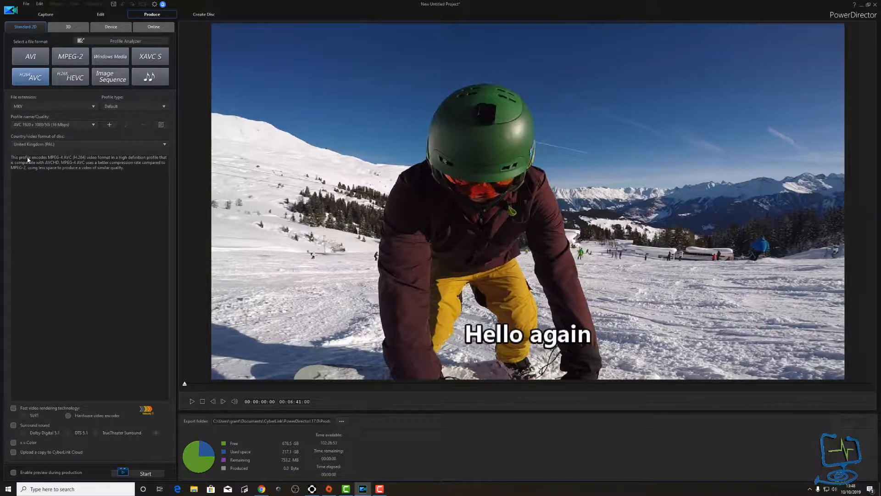
pyautogui.click(26, 106)
pyautogui.click(29, 120)
pyautogui.click(28, 124)
# - Keep the MPEG-4 1920 x 1080/60p (40 Mbps) profile and NTSC, then run the Profile Analyzer
pyautogui.click(83, 132)
pyautogui.click(87, 124)
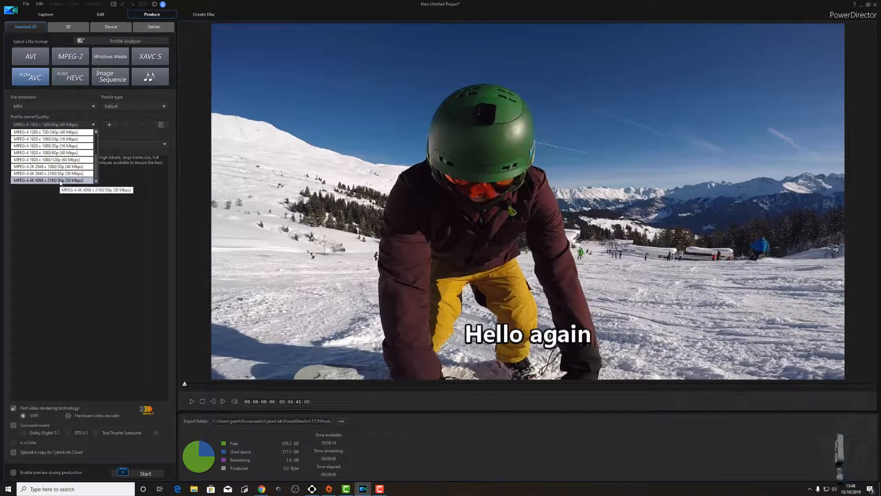
pyautogui.scroll(2, 53, 142)
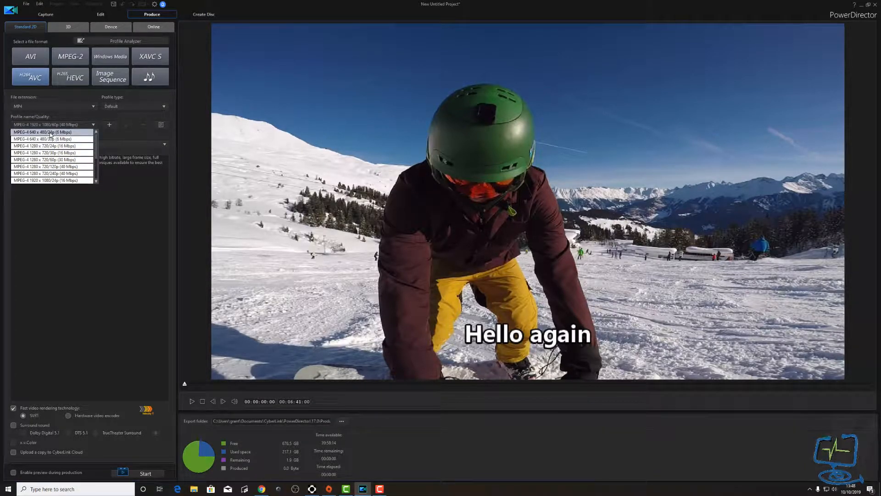
pyautogui.scroll(-2, 55, 146)
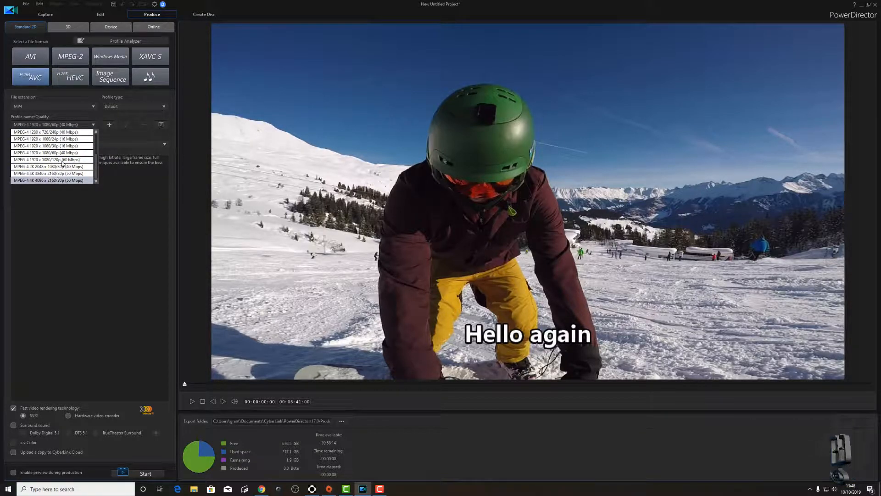
pyautogui.click(76, 123)
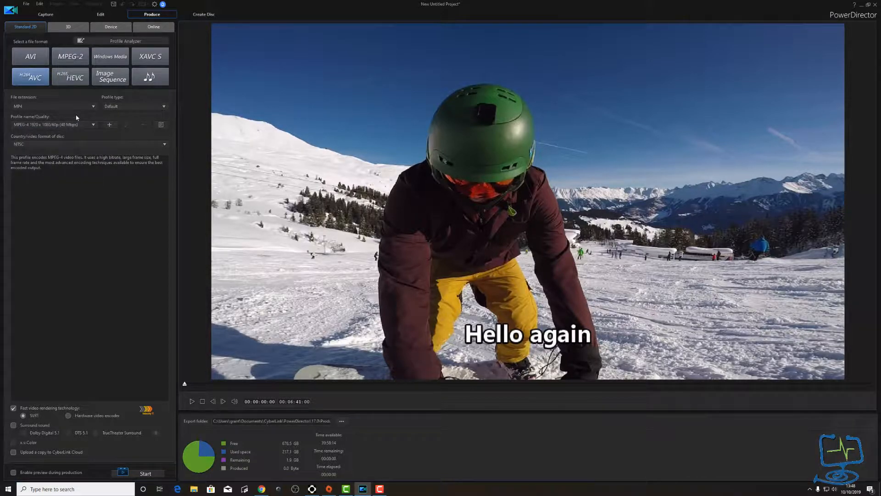
pyautogui.click(42, 143)
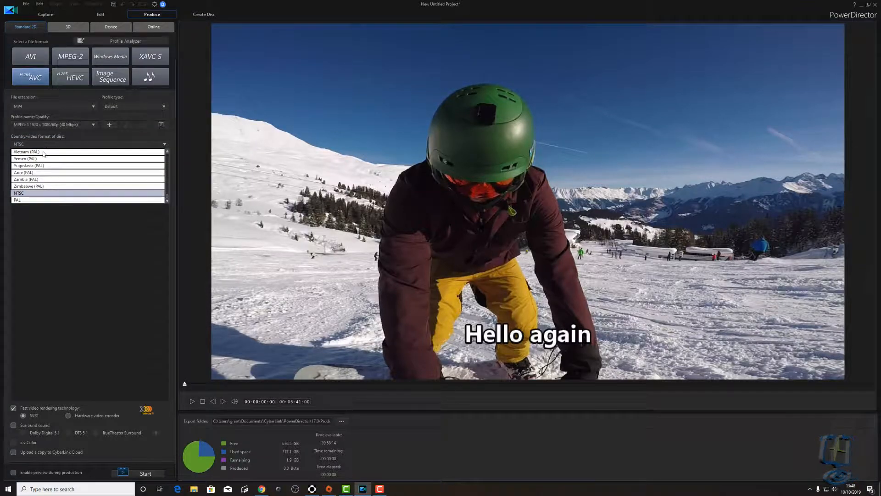
pyautogui.click(42, 196)
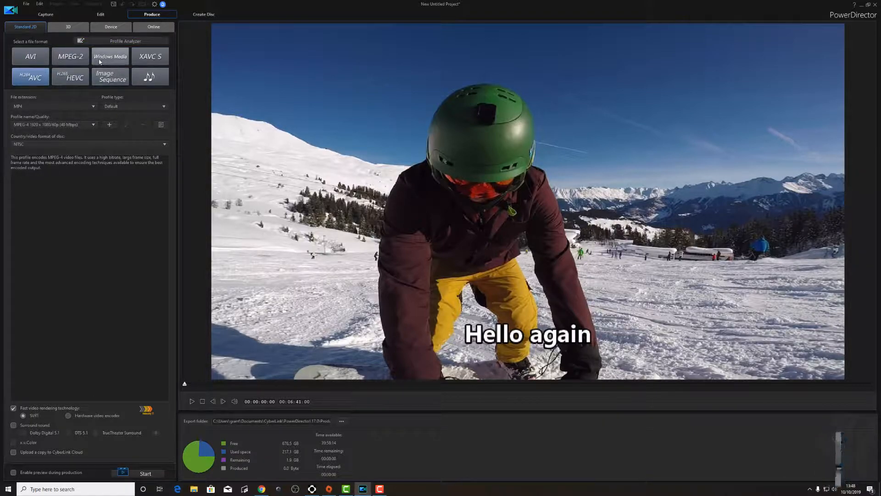
pyautogui.click(105, 43)
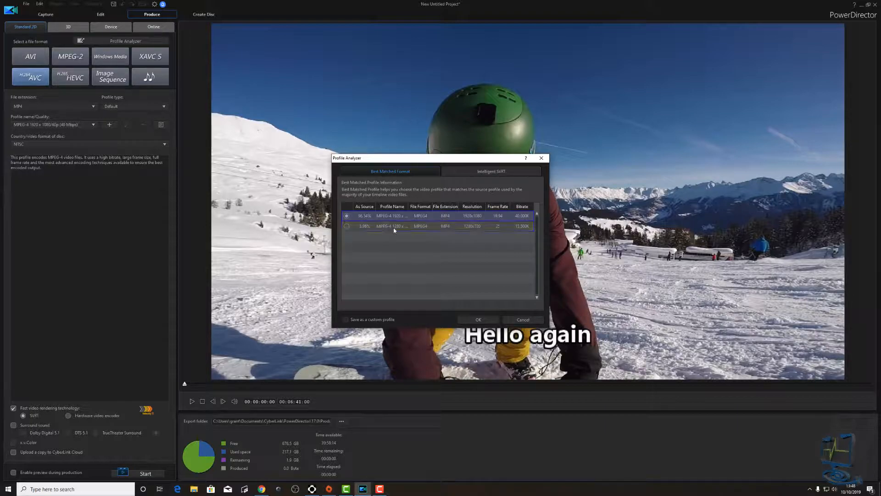
pyautogui.click(475, 319)
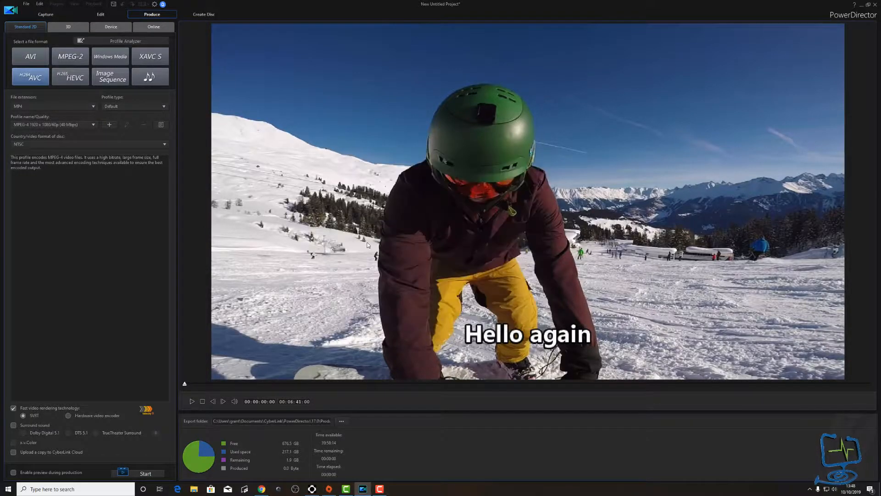
# - View the 3D output formats, then choose the Apple iPad device profile
pyautogui.click(66, 28)
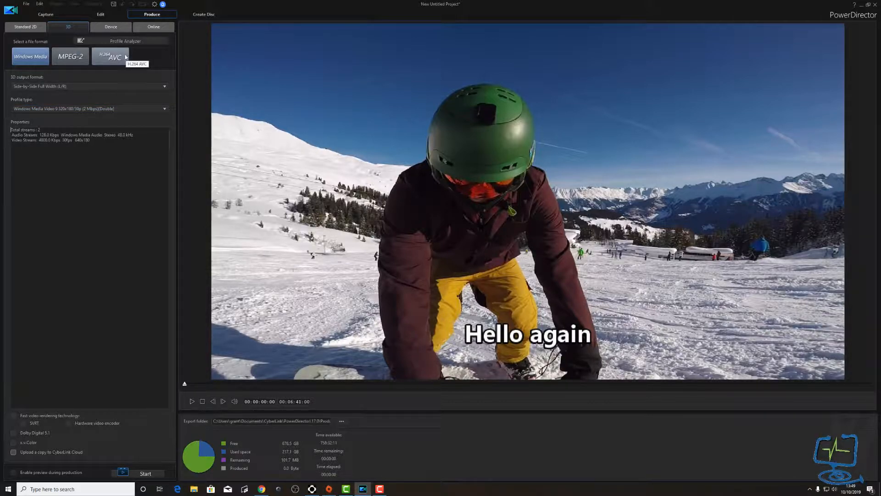
pyautogui.click(108, 27)
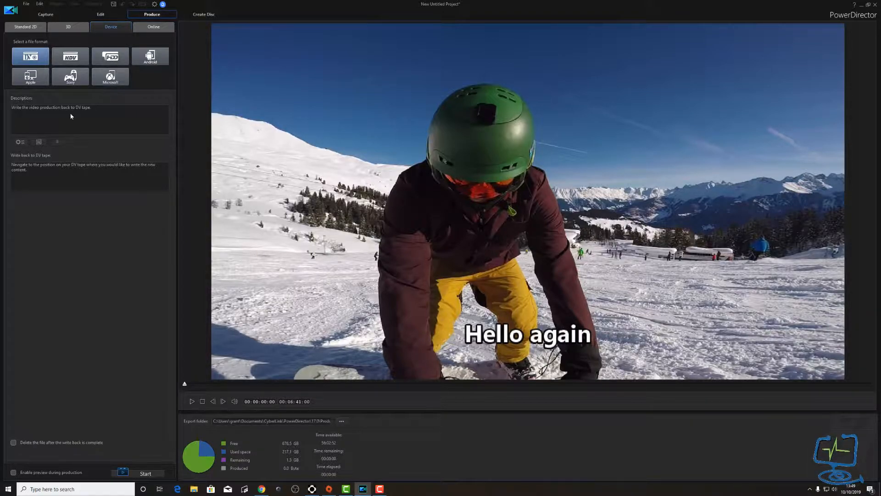
pyautogui.click(38, 78)
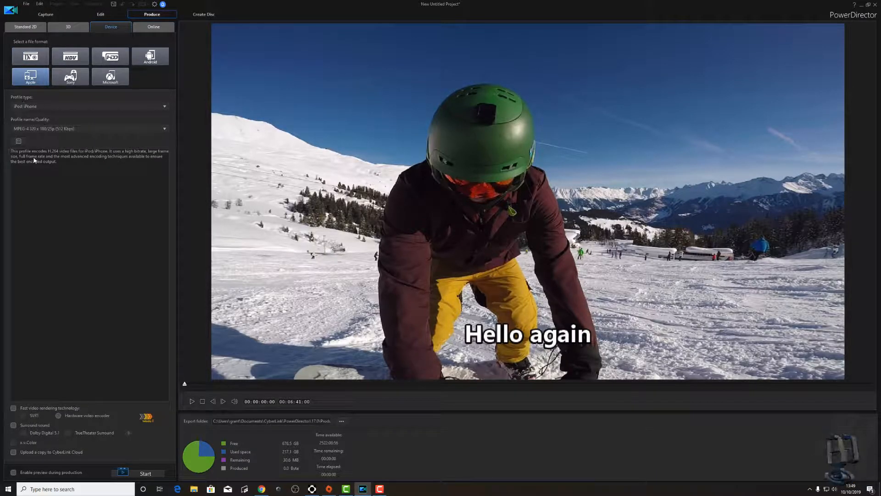
pyautogui.click(62, 107)
pyautogui.click(65, 122)
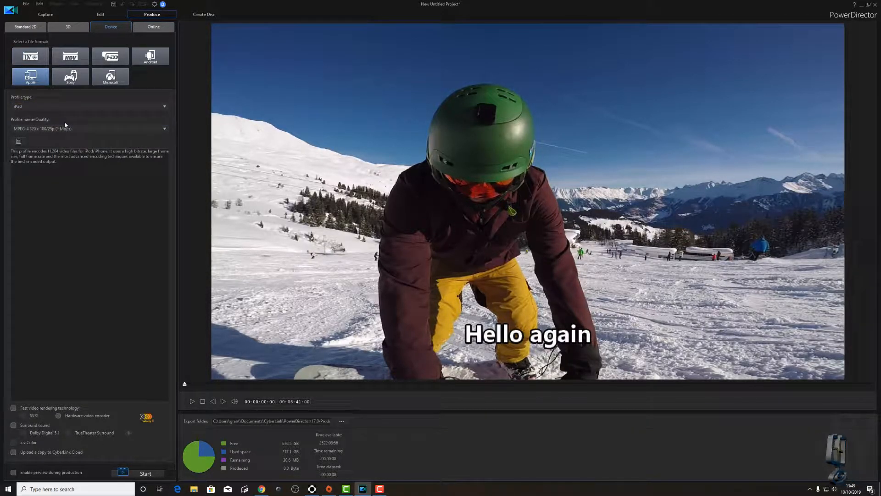
pyautogui.click(88, 128)
pyautogui.click(89, 121)
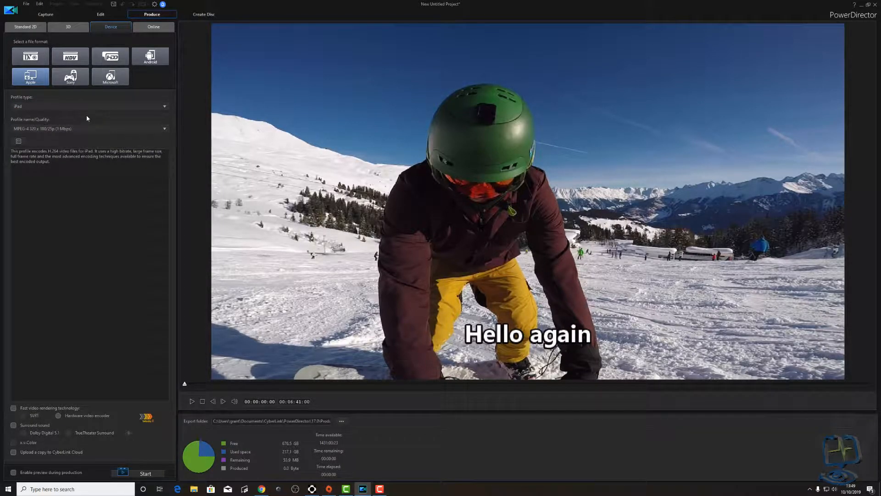
# - Choose the Sony PS3/PS4 profile at MPEG-4 1920x1080/25p (16 Mbps), then view online sharing
pyautogui.click(72, 77)
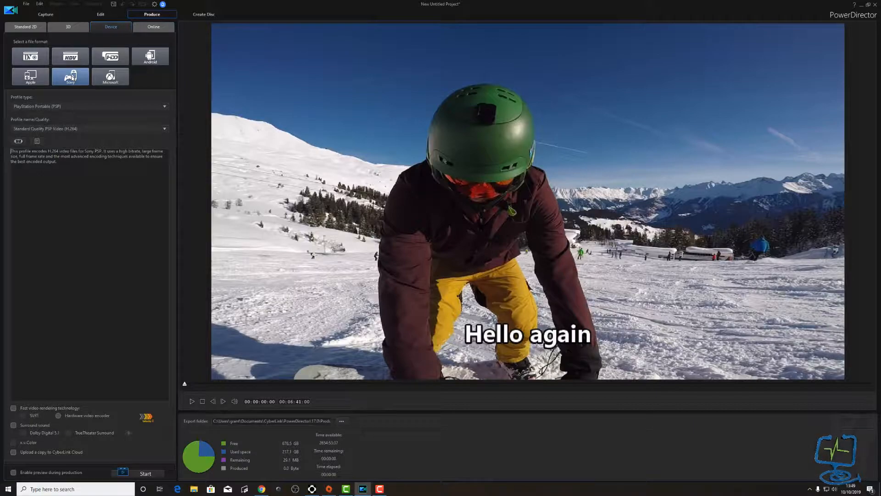
pyautogui.click(70, 107)
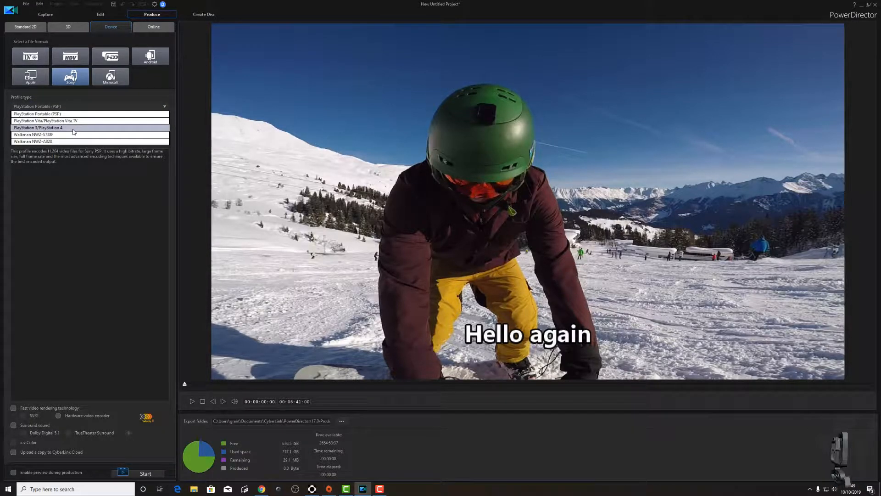
pyautogui.click(69, 127)
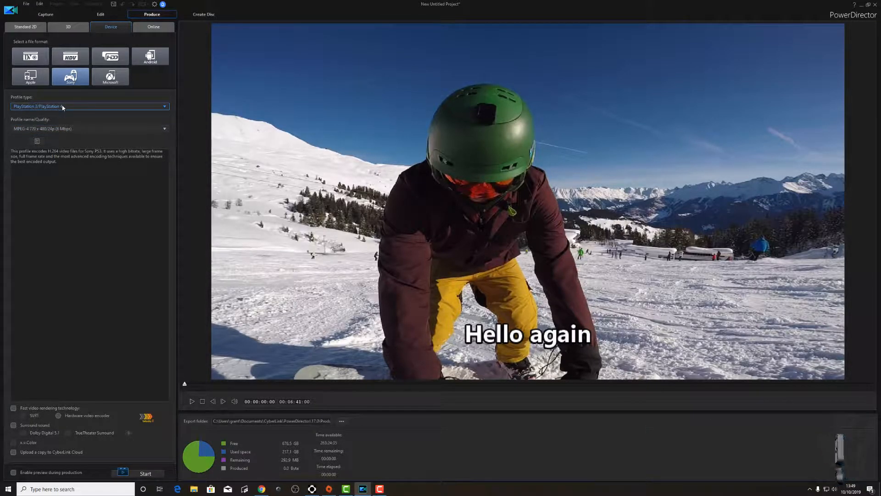
pyautogui.click(54, 128)
pyautogui.click(63, 165)
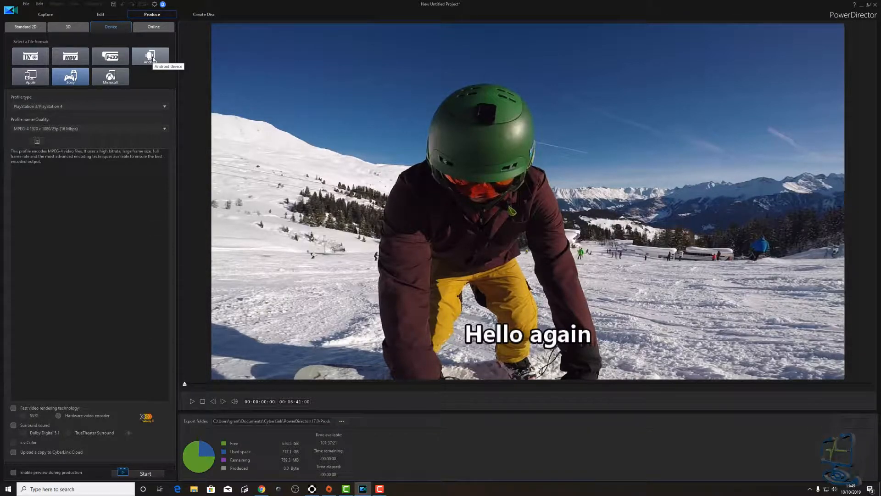
pyautogui.click(147, 29)
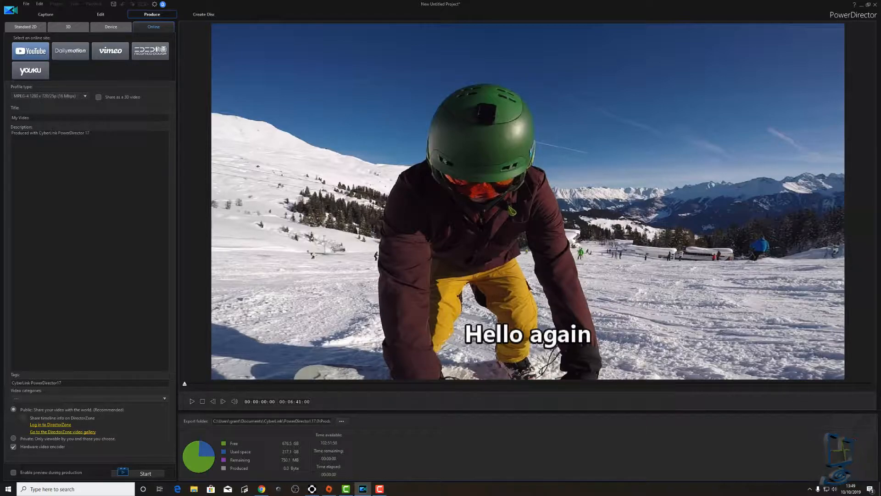
# - Set the video category to Entertainment and compare the Dailymotion, Vimeo and Niconico upload targets
pyautogui.click(92, 399)
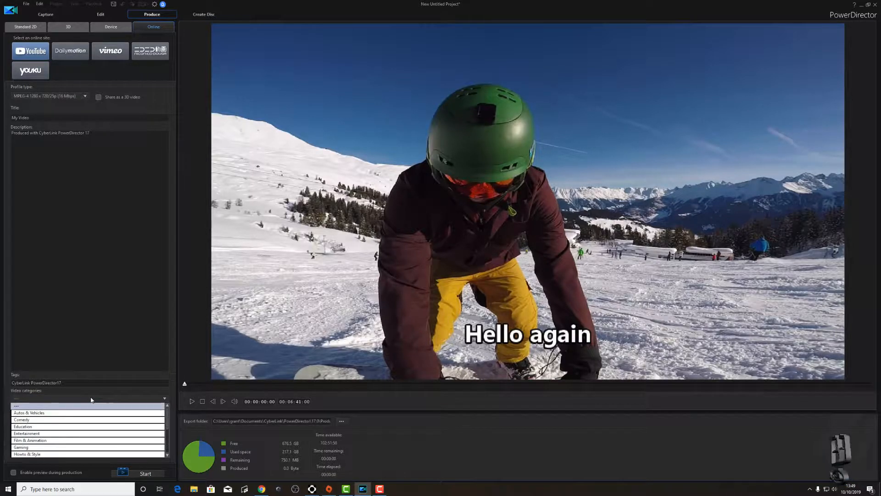
pyautogui.click(79, 439)
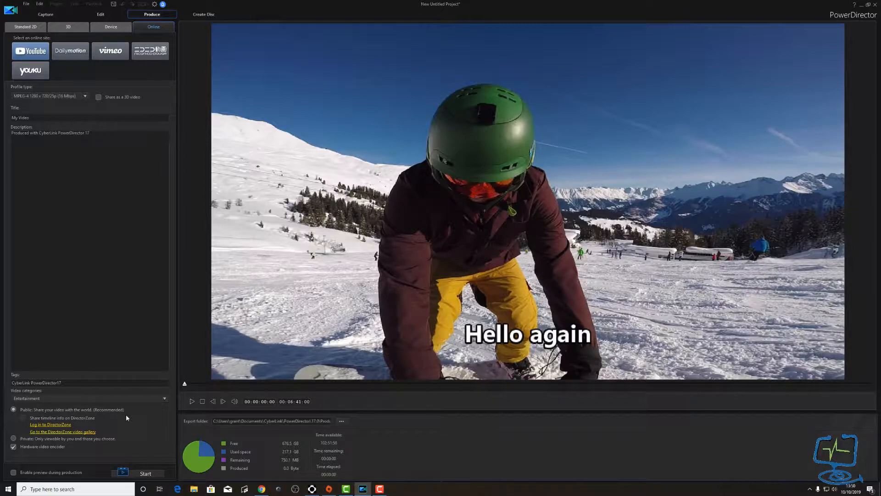
pyautogui.click(70, 52)
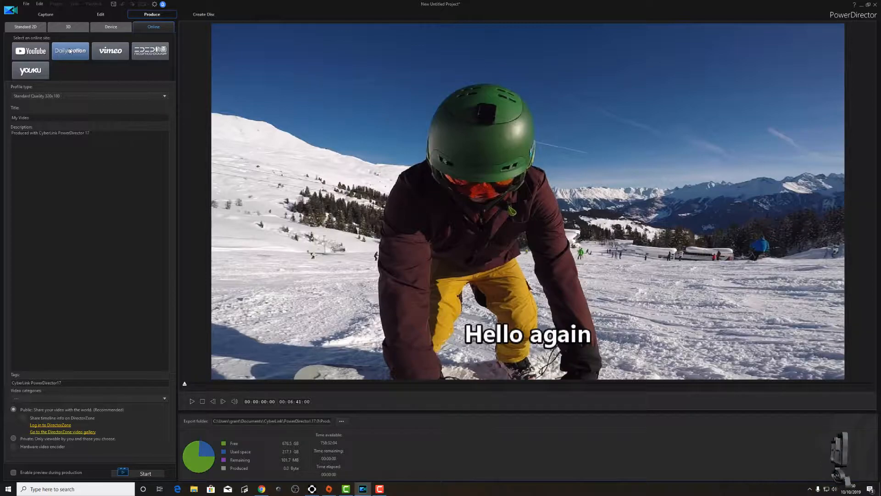
pyautogui.click(111, 51)
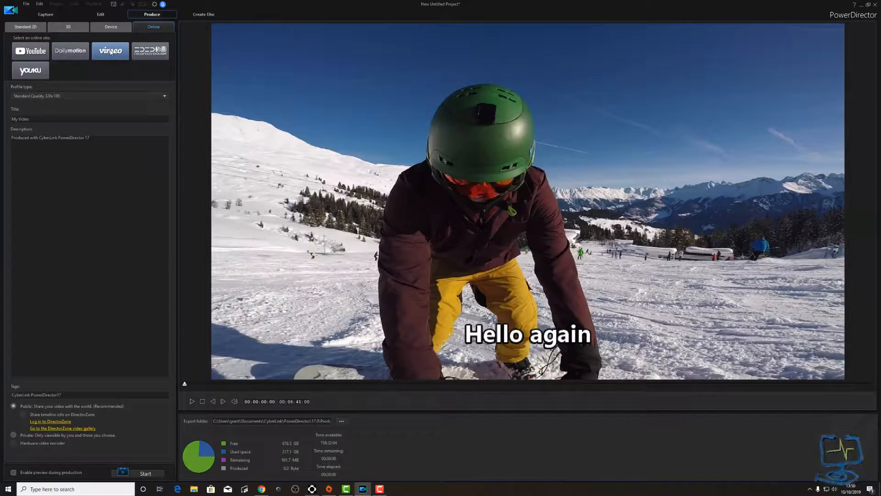
pyautogui.click(156, 55)
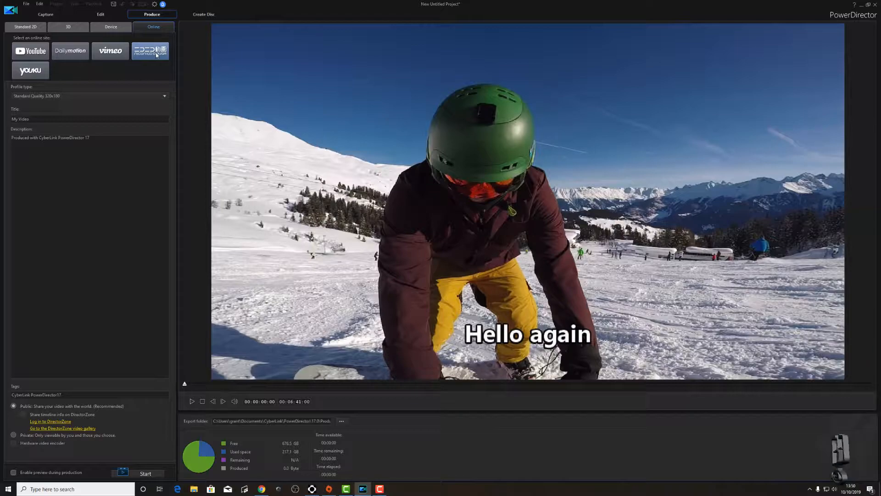
pyautogui.click(40, 51)
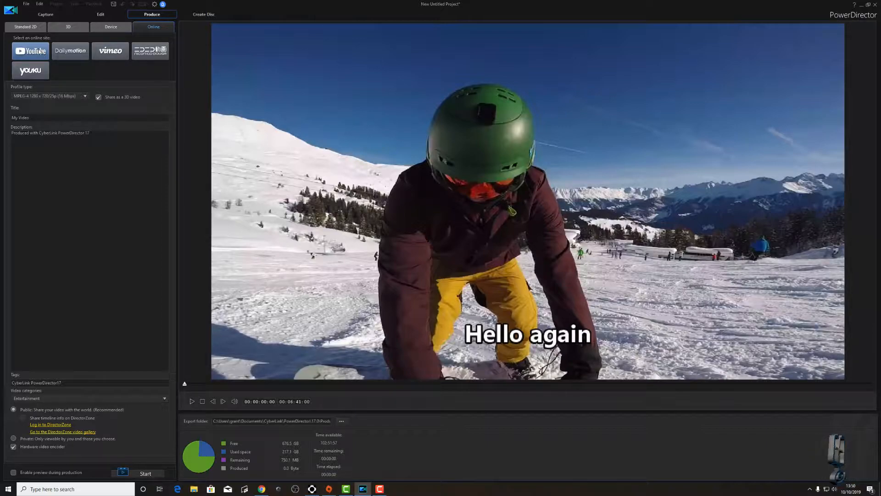
# - Open Create Disc and review the disc menu structure and menu templates
pyautogui.click(198, 14)
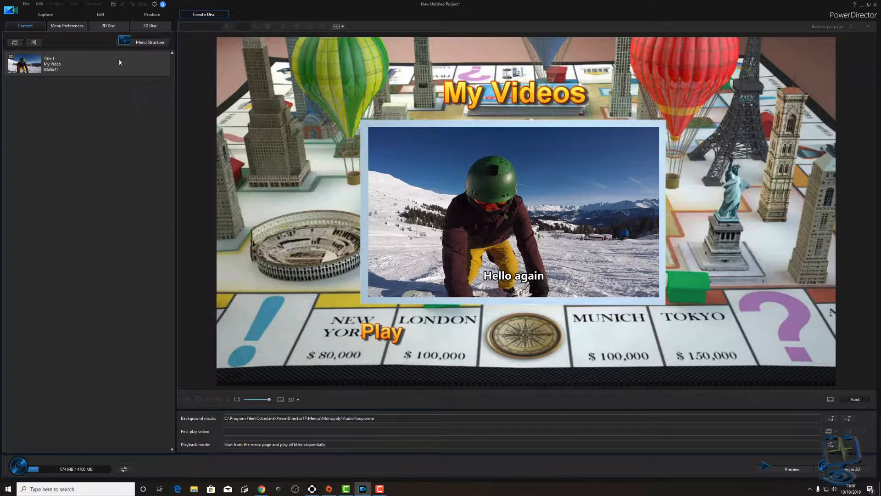
pyautogui.click(140, 41)
pyautogui.click(47, 64)
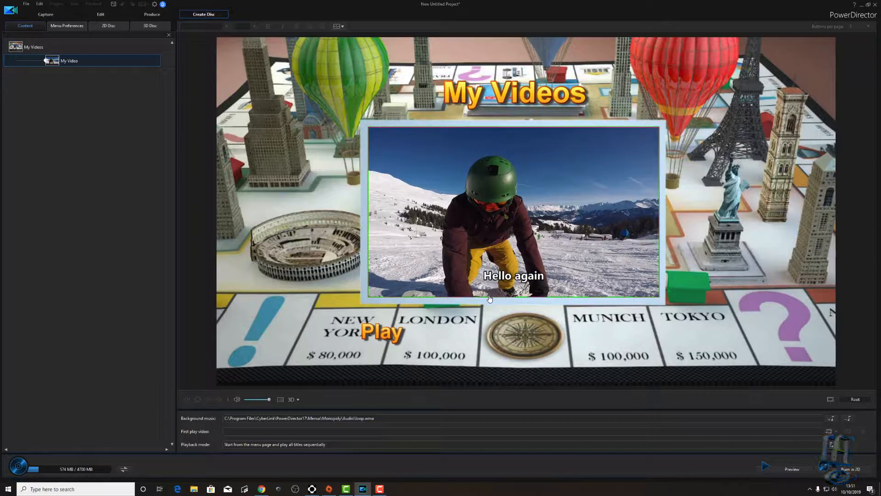
pyautogui.click(67, 27)
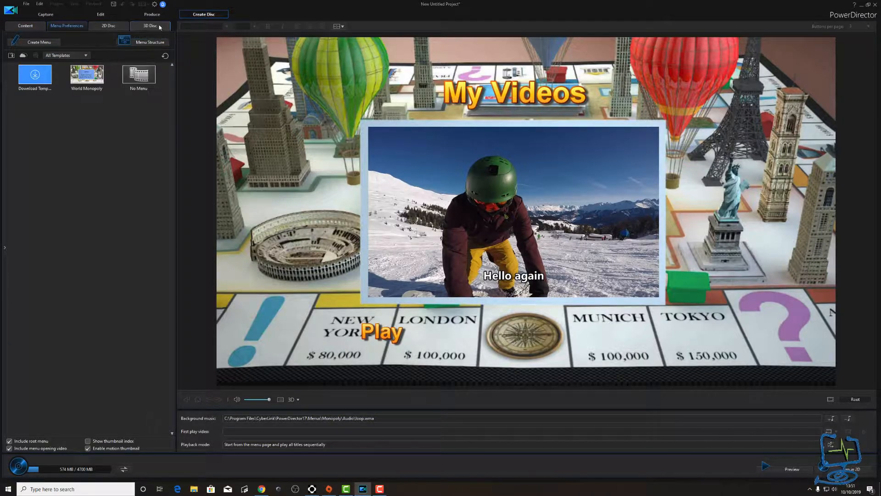
# - Set the 2D disc format to Blu-ray 25 GB, return to Content, then open Capture
pyautogui.click(110, 26)
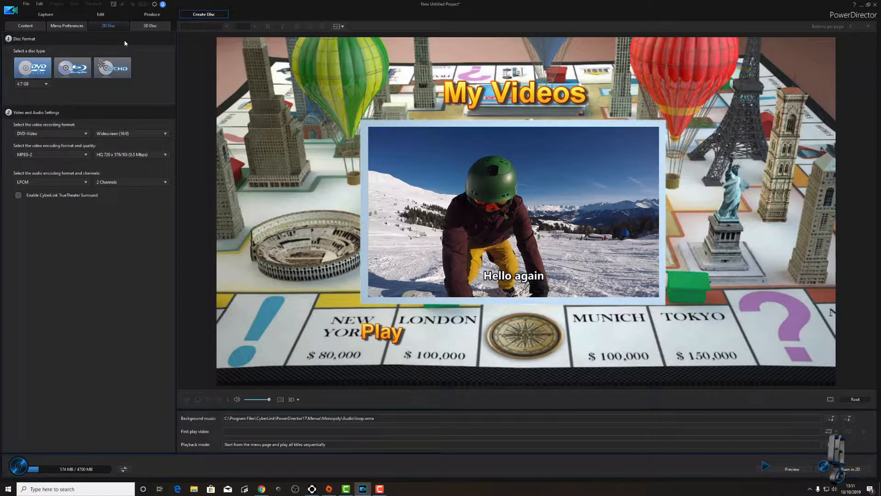
pyautogui.click(73, 68)
pyautogui.click(83, 85)
pyautogui.click(83, 91)
pyautogui.click(25, 26)
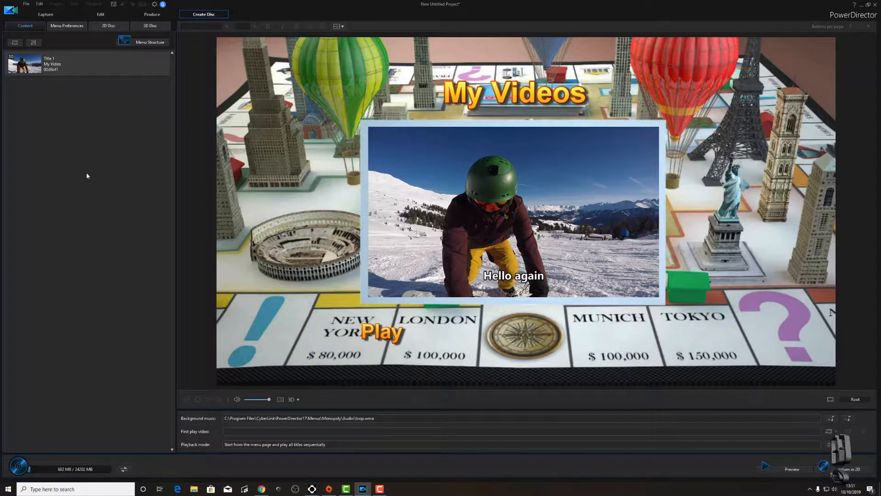
pyautogui.click(48, 17)
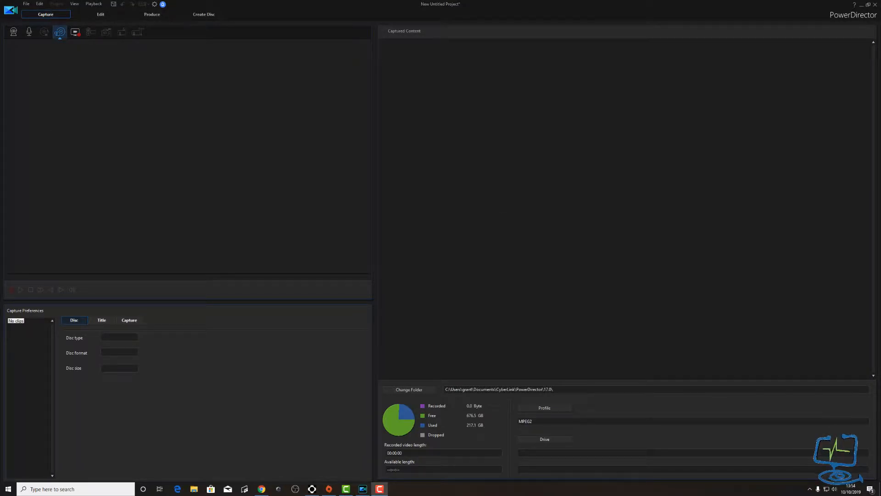
# - Back in Edit, play the project from the start to preview the SERFAUS title and 'Hello again' subtitle
pyautogui.click(100, 15)
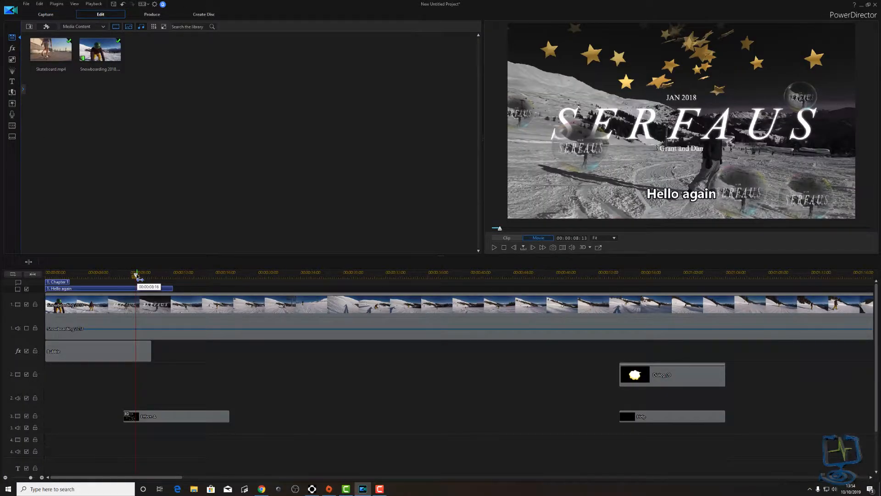
pyautogui.press('Home')
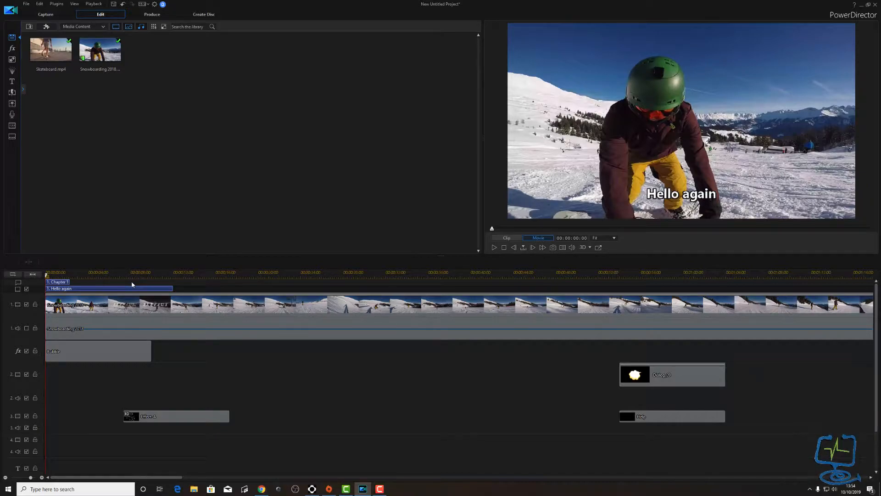
pyautogui.press('space')
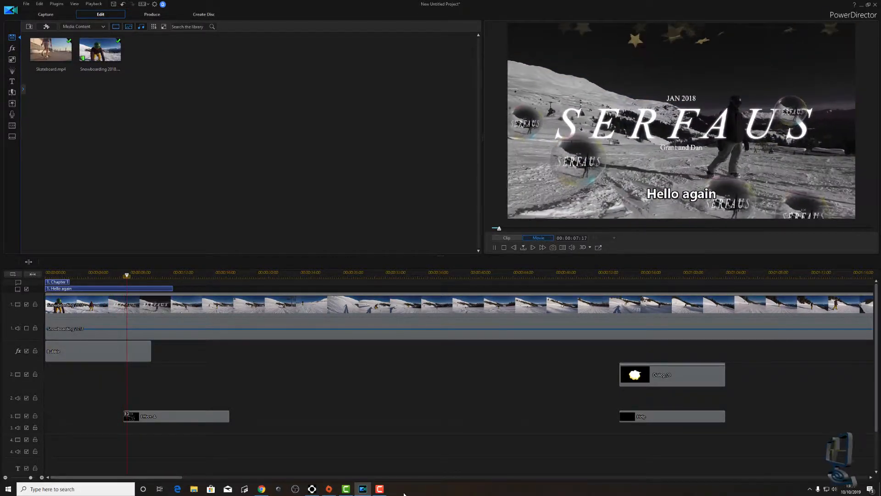
pyautogui.moveTo(363, 490)
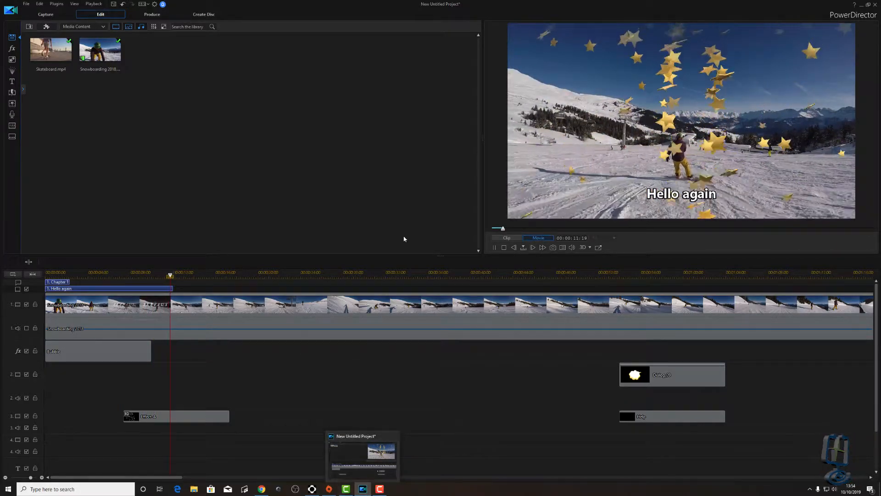
pyautogui.click(494, 248)
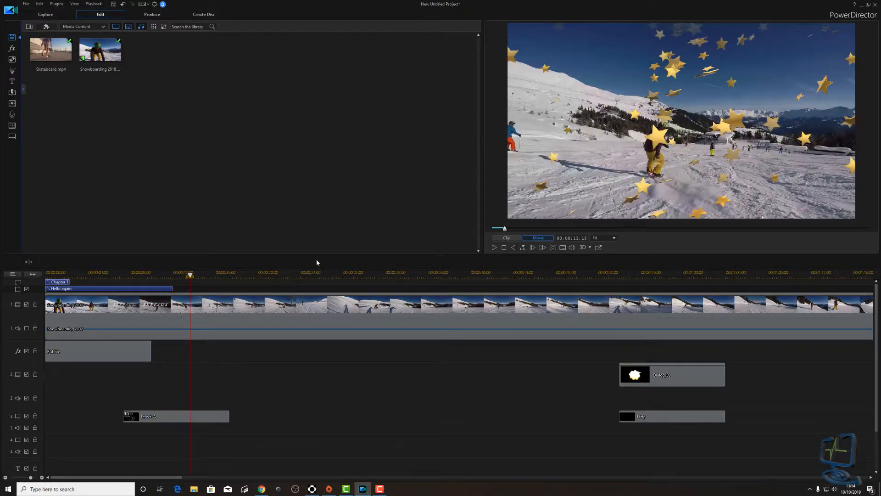
pyautogui.click(46, 275)
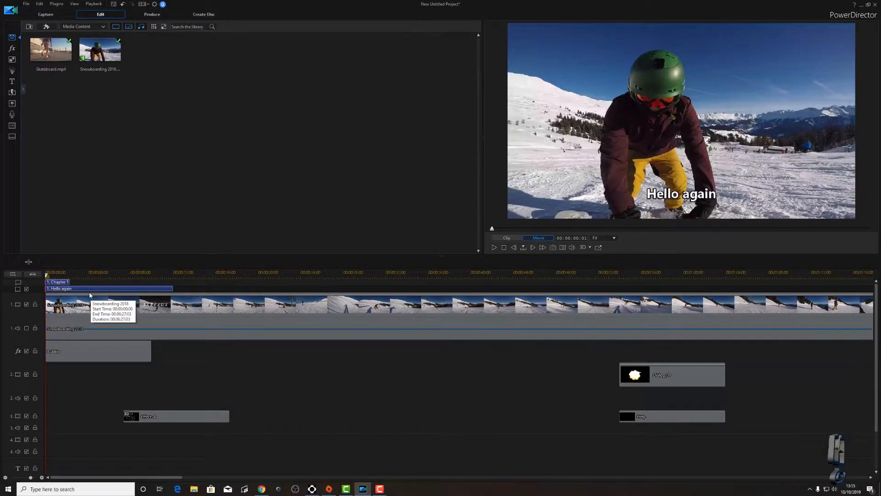
pyautogui.press('space')
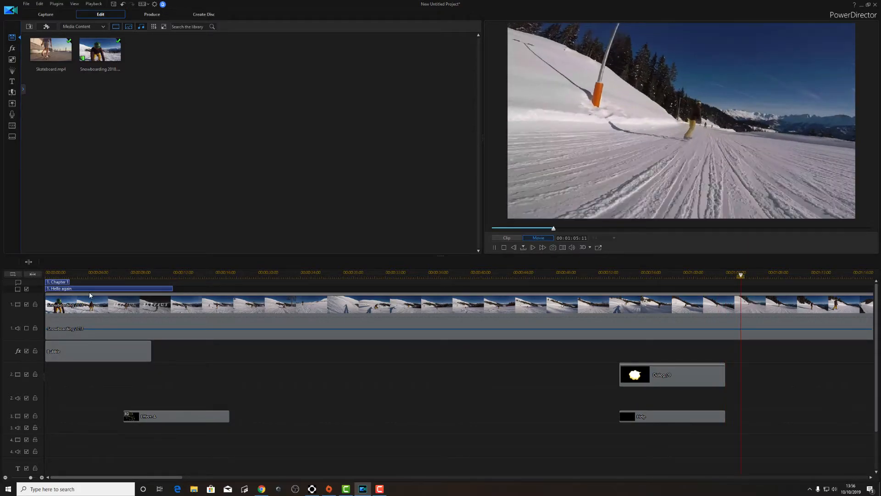
pyautogui.click(495, 249)
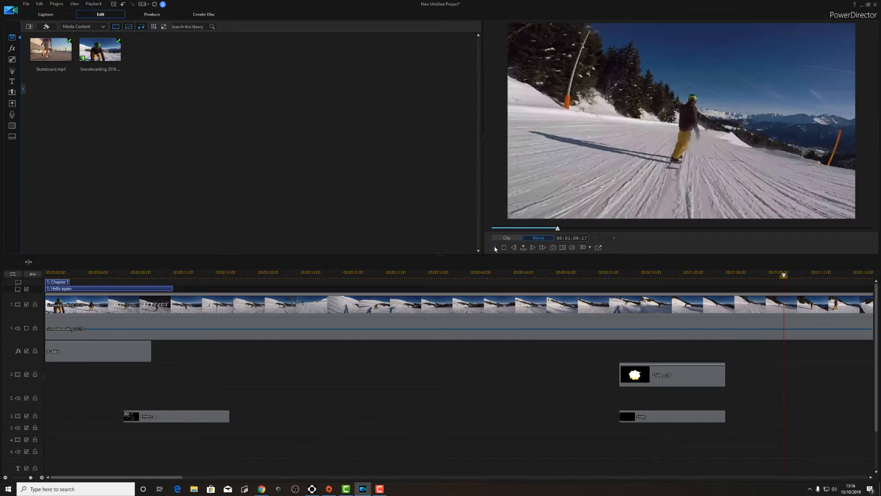